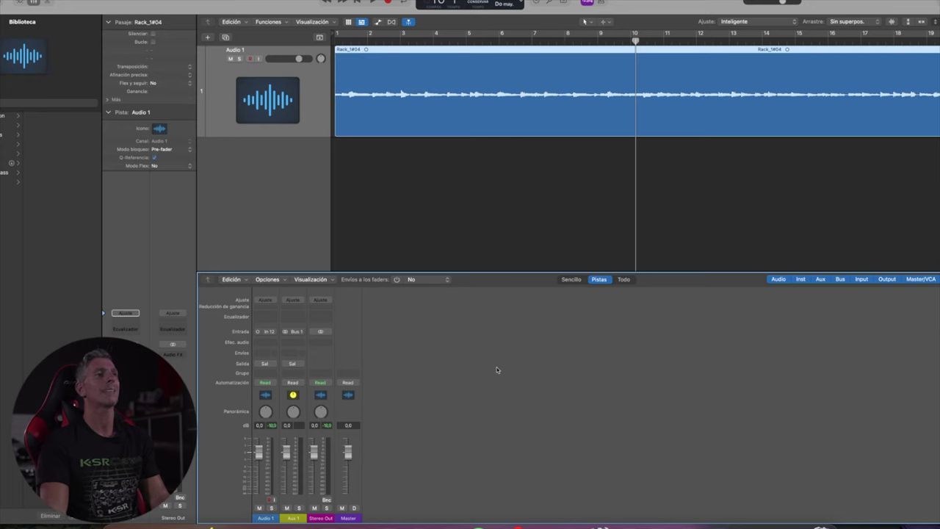
Insert a mono I/O plug-in in the first audio effect slot of the Audio 1 channel
{"action": "left_click", "coordinate": [264, 344]}
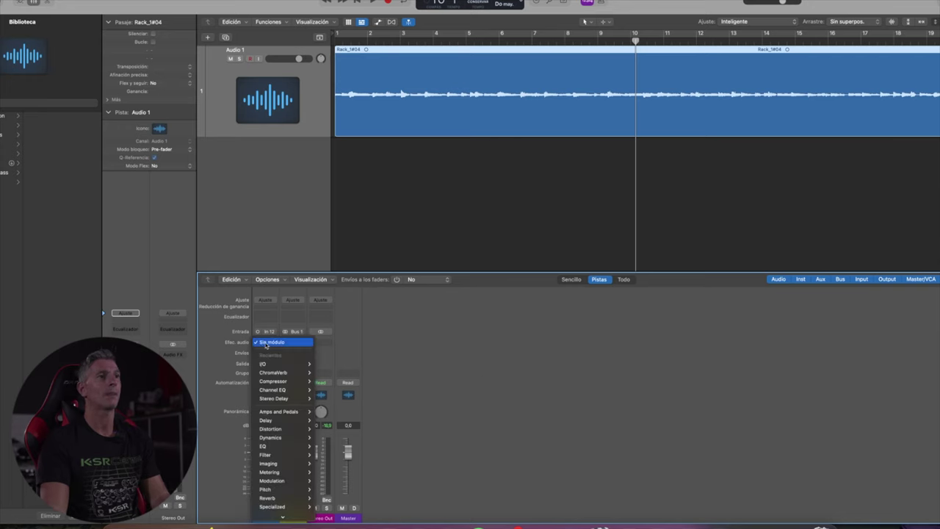
{"action": "mouse_move", "coordinate": [271, 365]}
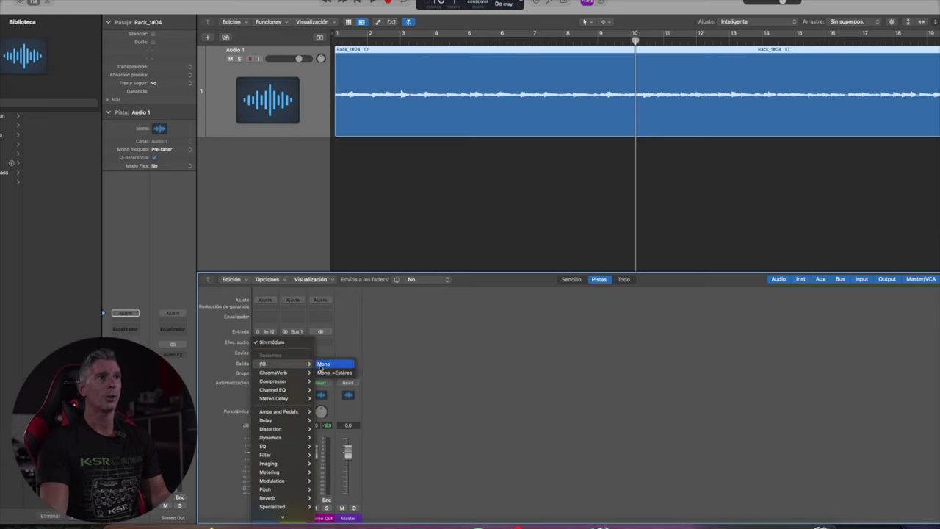
{"action": "left_click", "coordinate": [328, 366]}
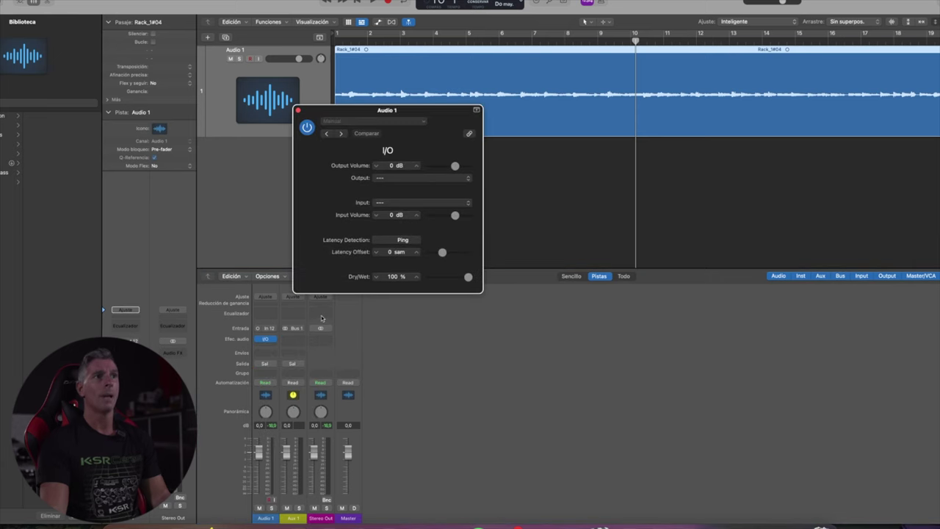
{"action": "left_click_drag", "start_coordinate": [352, 111], "coordinate": [429, 303]}
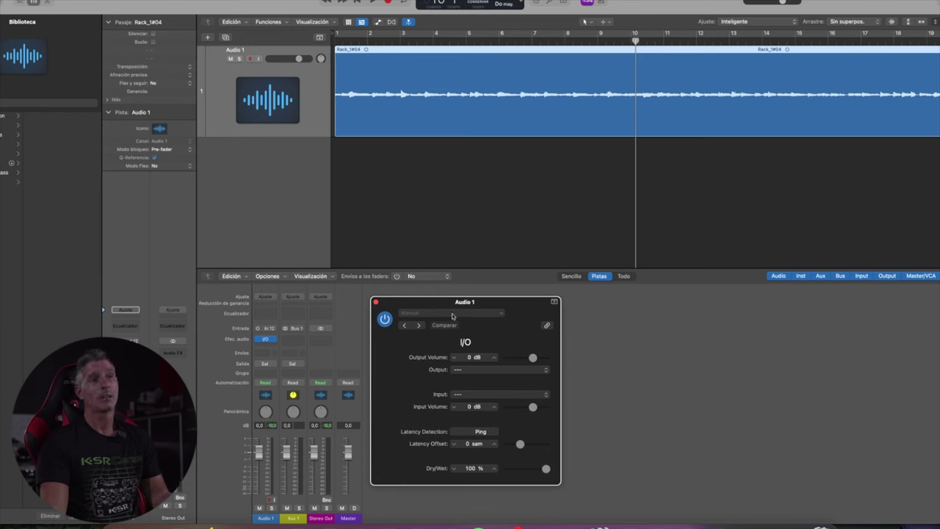
Set the I/O plug-in's output to 5 and its input to 5, and run the latency detection ping
{"action": "left_click", "coordinate": [470, 370]}
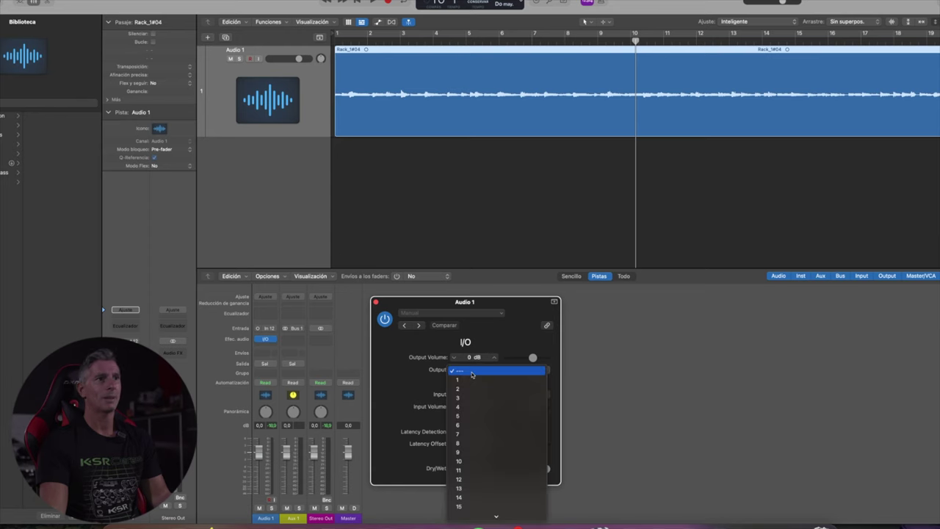
{"action": "left_click", "coordinate": [469, 416]}
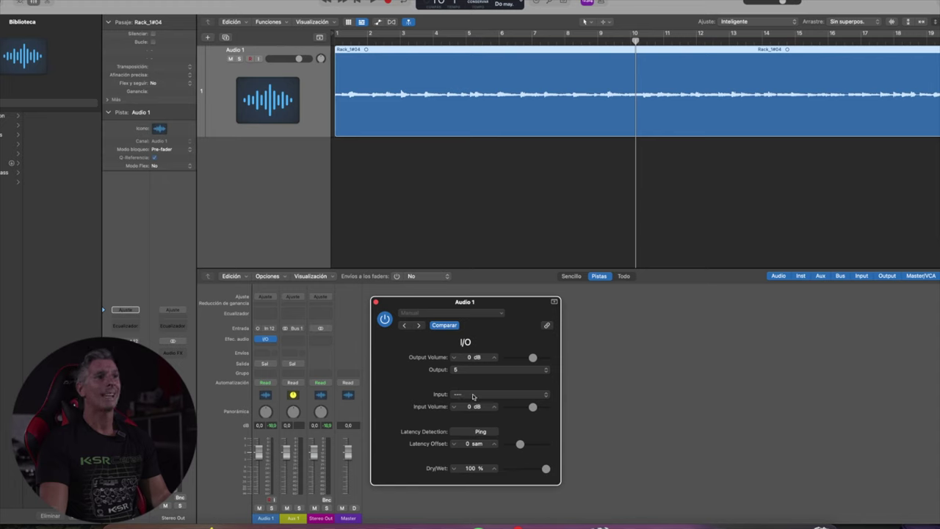
{"action": "left_click", "coordinate": [473, 397]}
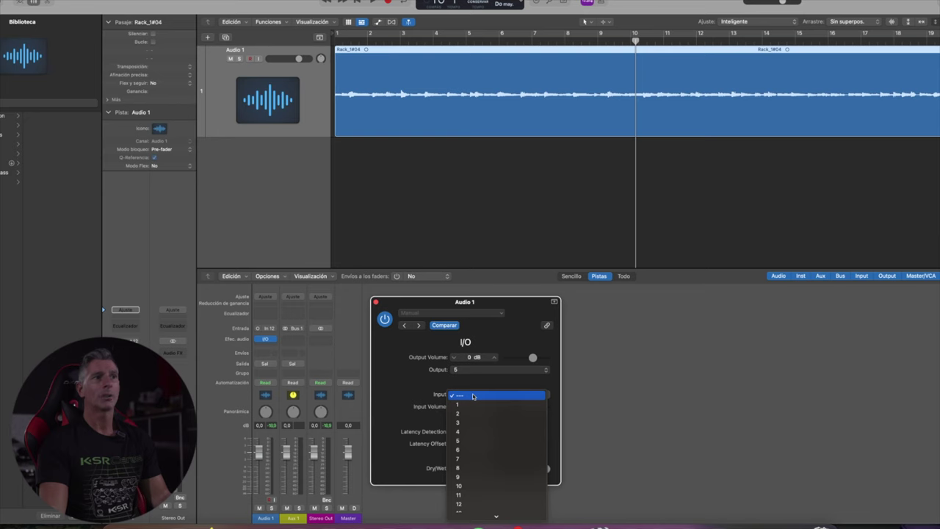
{"action": "left_click", "coordinate": [459, 441]}
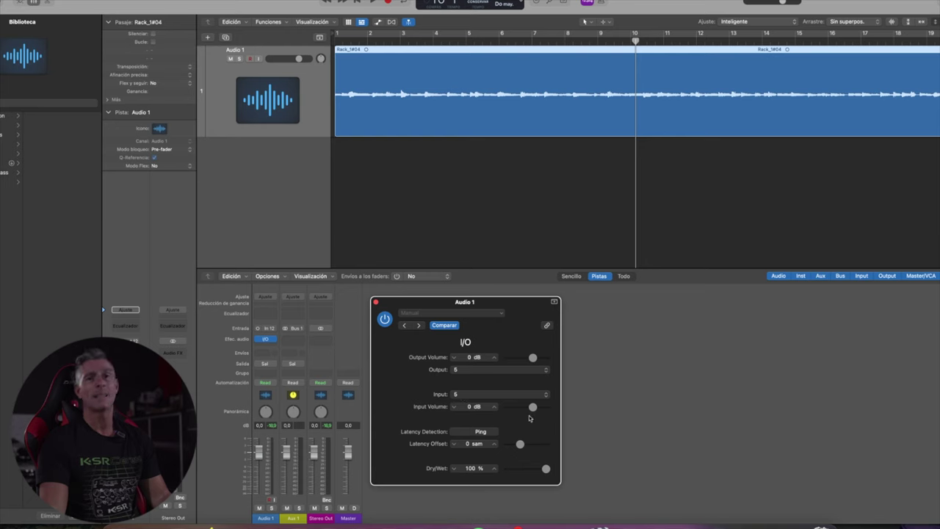
{"action": "left_click", "coordinate": [480, 431]}
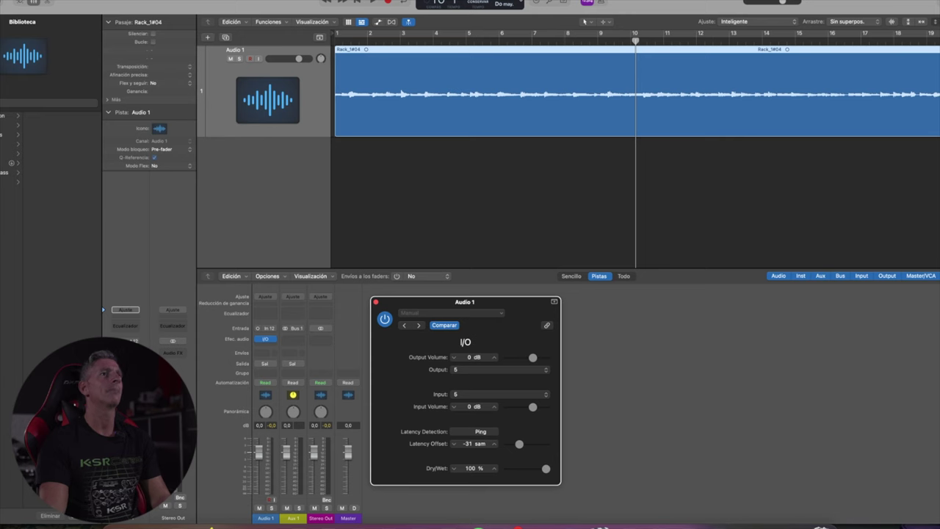
Play the track from the start with the I/O insert active, and once more with the insert bypassed
{"action": "left_click", "coordinate": [355, 2]}
{"action": "key", "text": "space"}
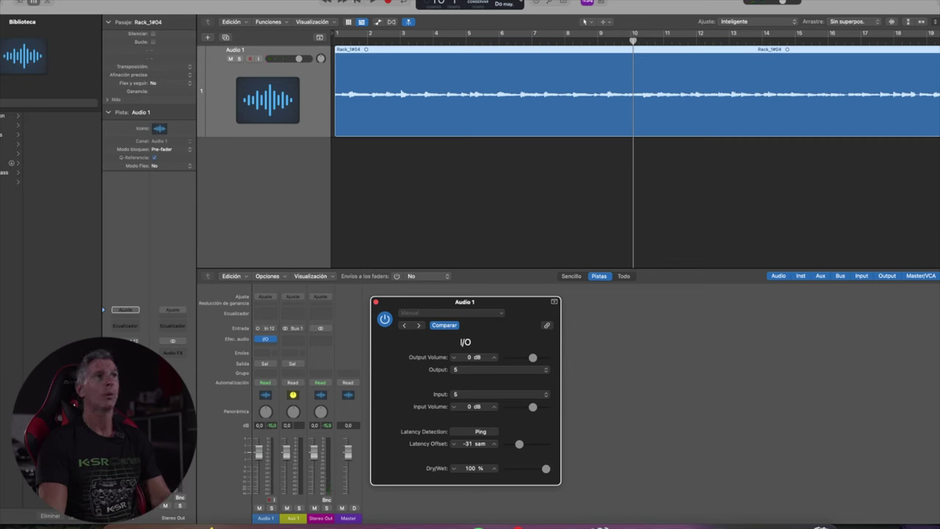
{"action": "left_click", "coordinate": [356, 2]}
{"action": "left_click", "coordinate": [384, 319]}
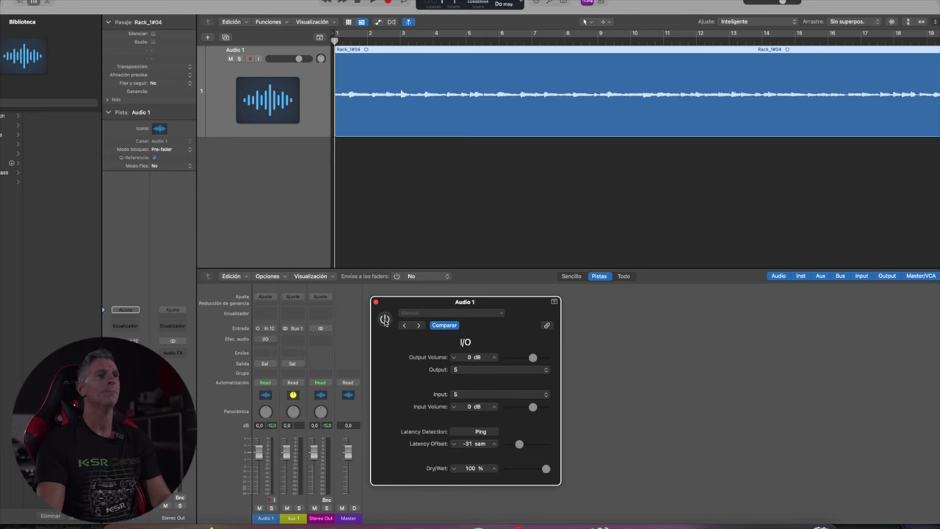
{"action": "key", "text": "space"}
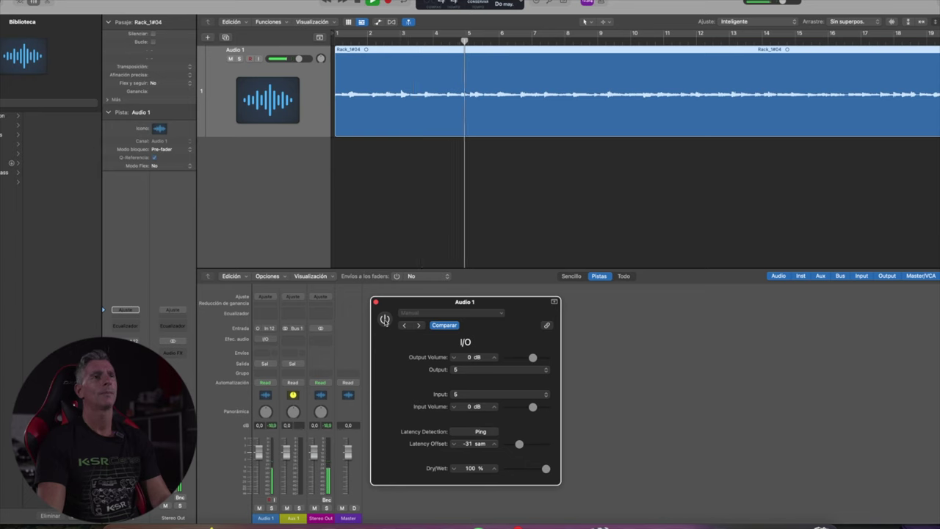
Re-enable the I/O insert, replay the track from the start to compare the sound, and close the plug-in window
{"action": "left_click", "coordinate": [385, 320]}
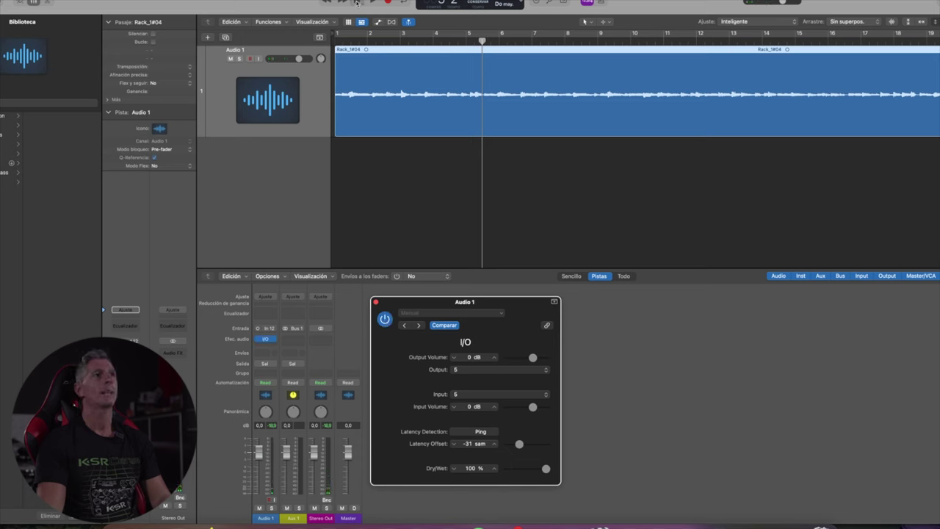
{"action": "key", "text": "Return"}
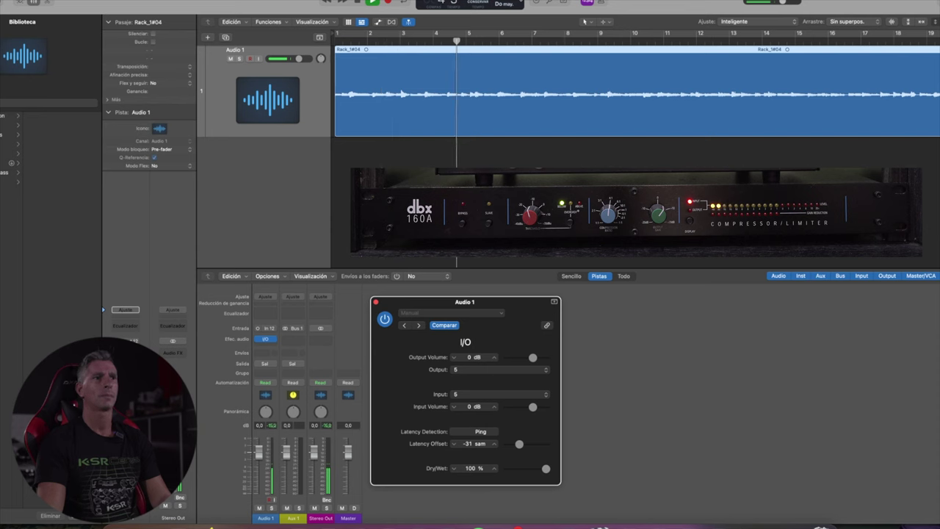
{"action": "key", "text": "space"}
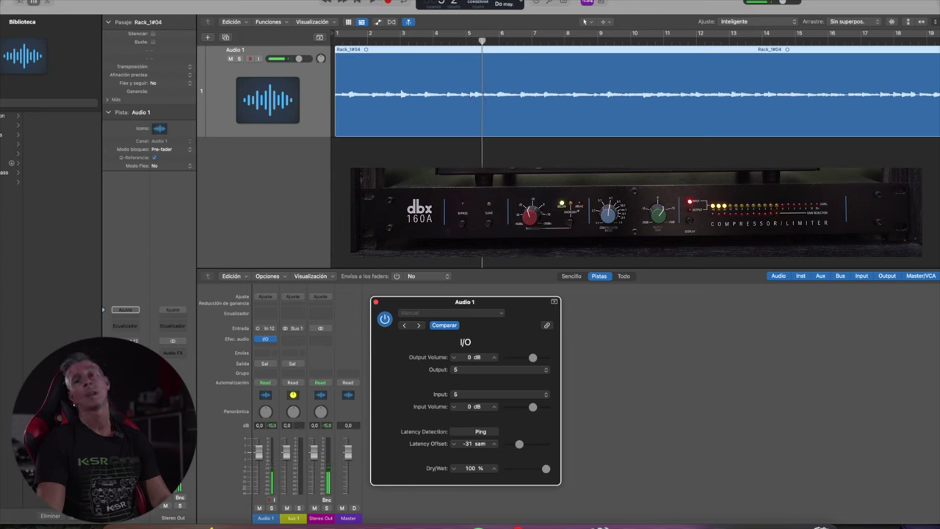
{"action": "left_click", "coordinate": [357, 3]}
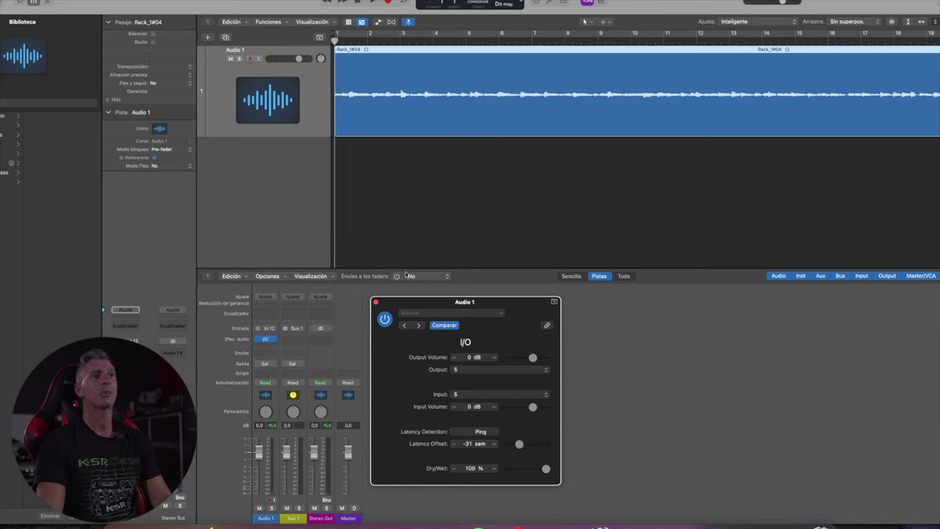
{"action": "left_click", "coordinate": [375, 301]}
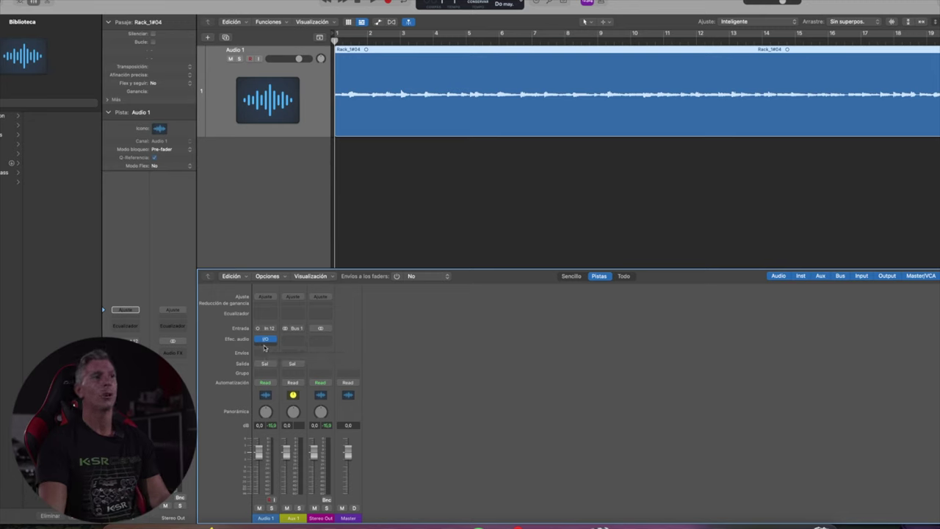
Insert a second I/O plug-in, in its Mono->Estéreo version, below the first one on the Audio 1 channel
{"action": "left_click", "coordinate": [264, 345]}
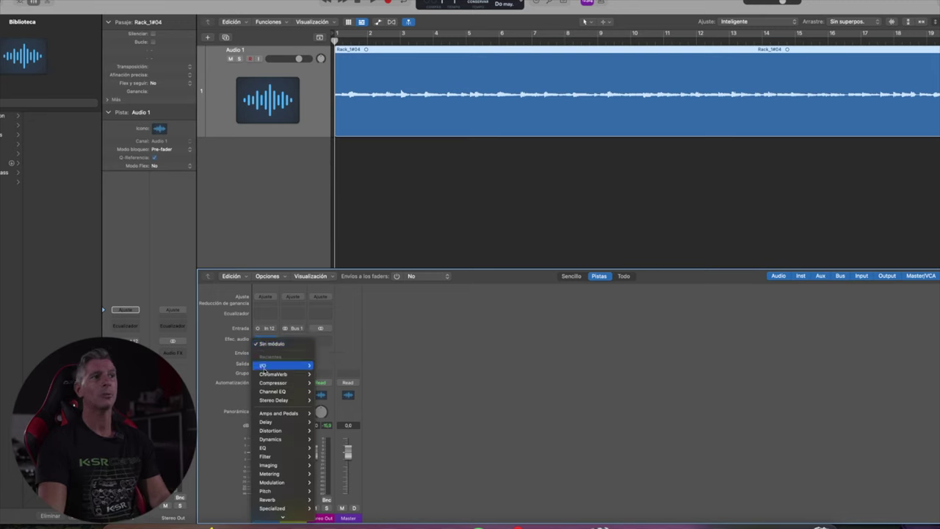
{"action": "mouse_move", "coordinate": [275, 367]}
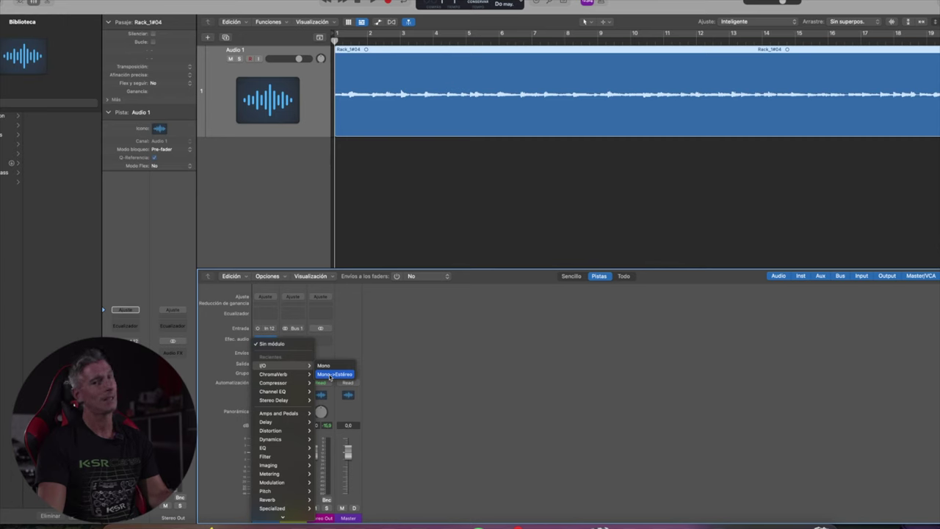
{"action": "left_click", "coordinate": [329, 376]}
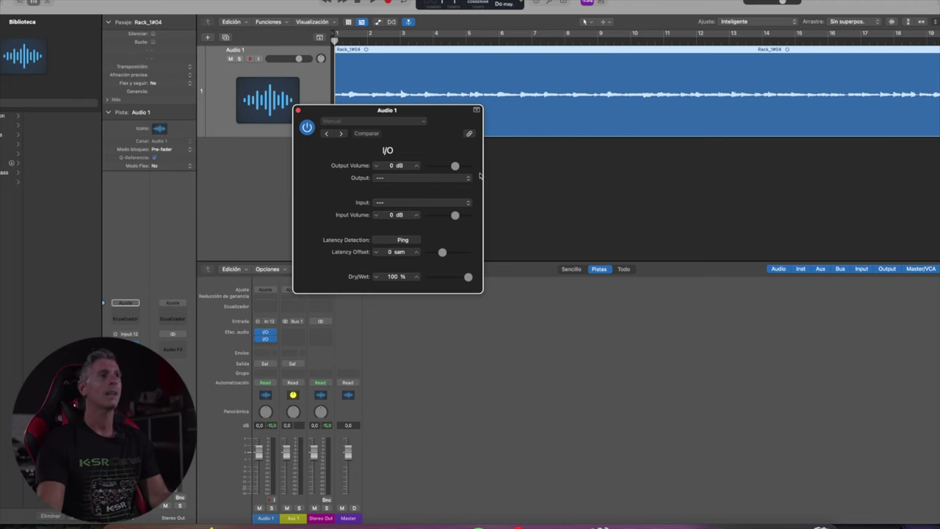
Set the second I/O plug-in's output to 6 and its input to 7-8, and run the latency detection ping
{"action": "left_click", "coordinate": [413, 178]}
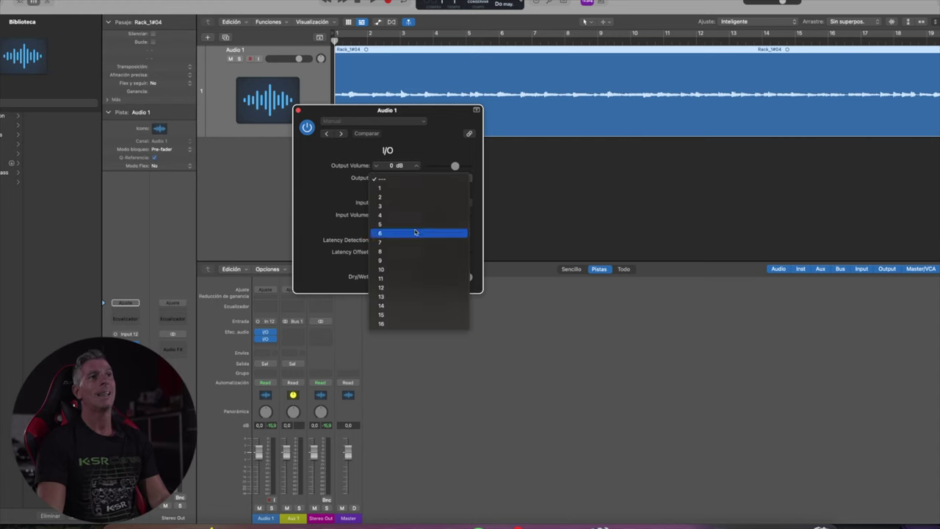
{"action": "left_click", "coordinate": [383, 233]}
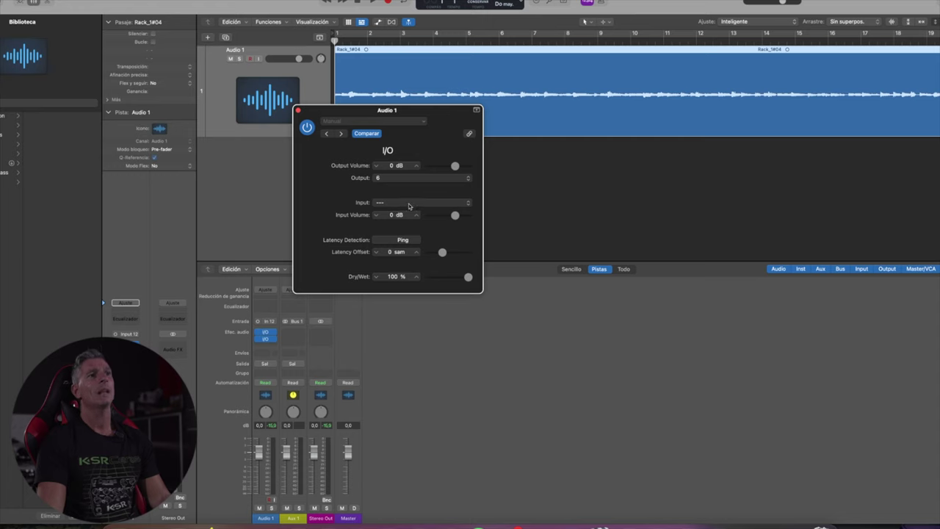
{"action": "left_click", "coordinate": [401, 207]}
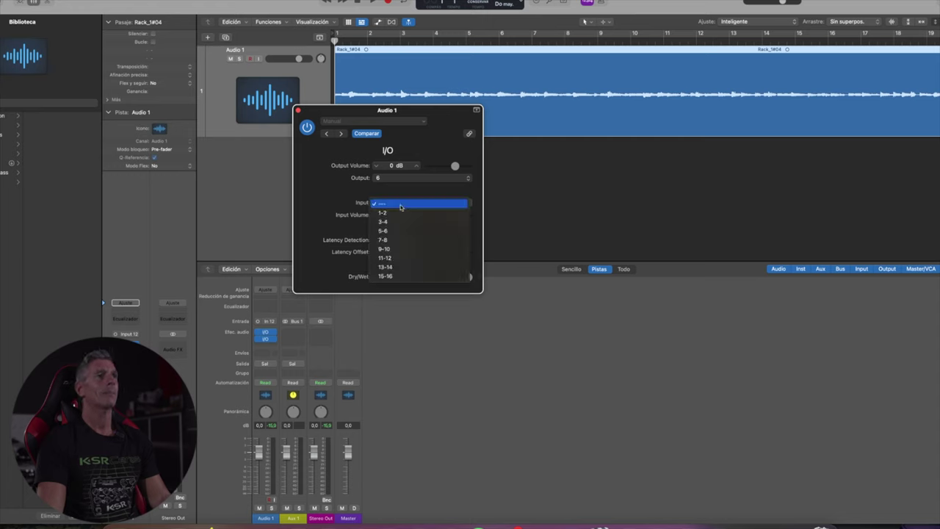
{"action": "left_click", "coordinate": [383, 241]}
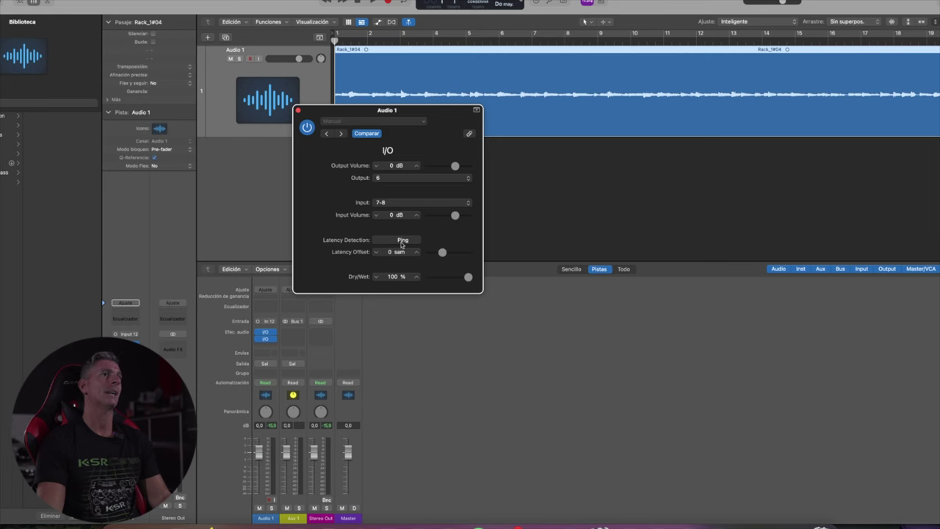
{"action": "left_click", "coordinate": [401, 242]}
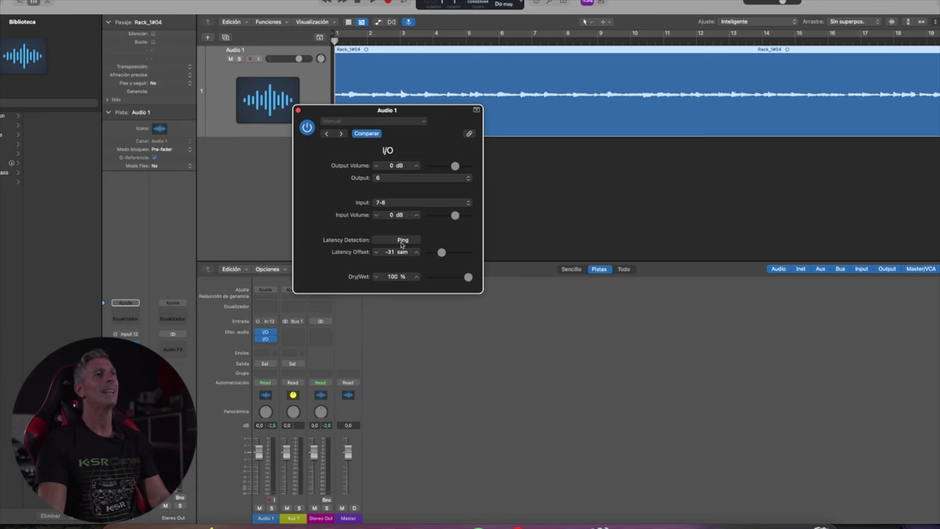
{"action": "left_click_drag", "start_coordinate": [334, 111], "coordinate": [441, 314]}
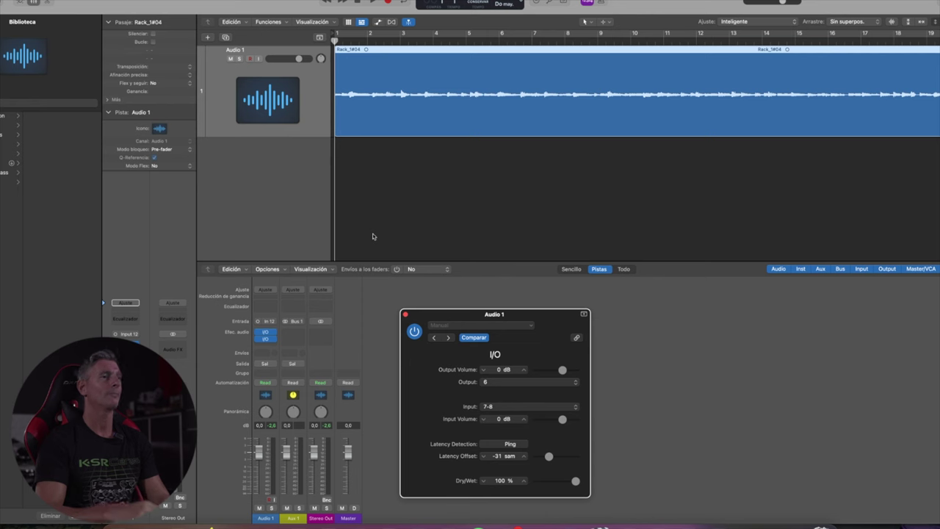
Play the track through both I/O inserts, and once more from the start with the second insert bypassed
{"action": "key", "text": "space"}
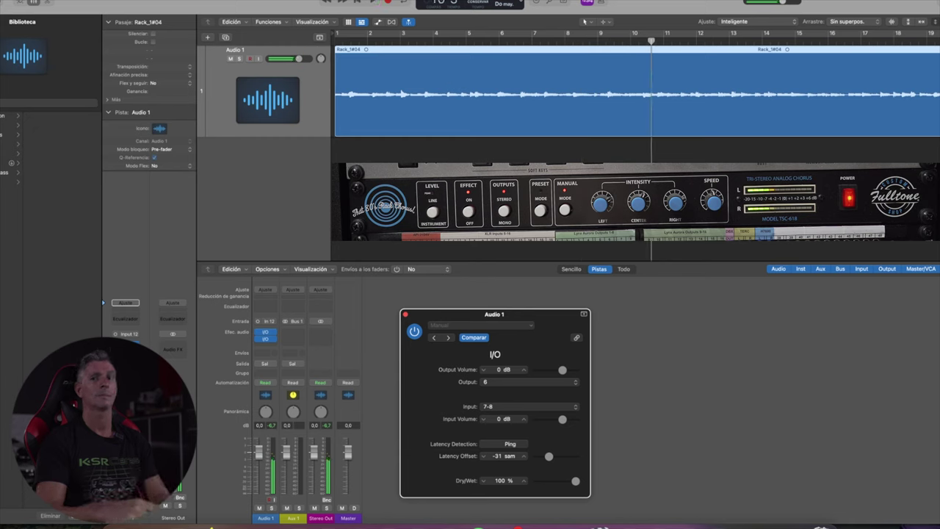
{"action": "key", "text": "super+w"}
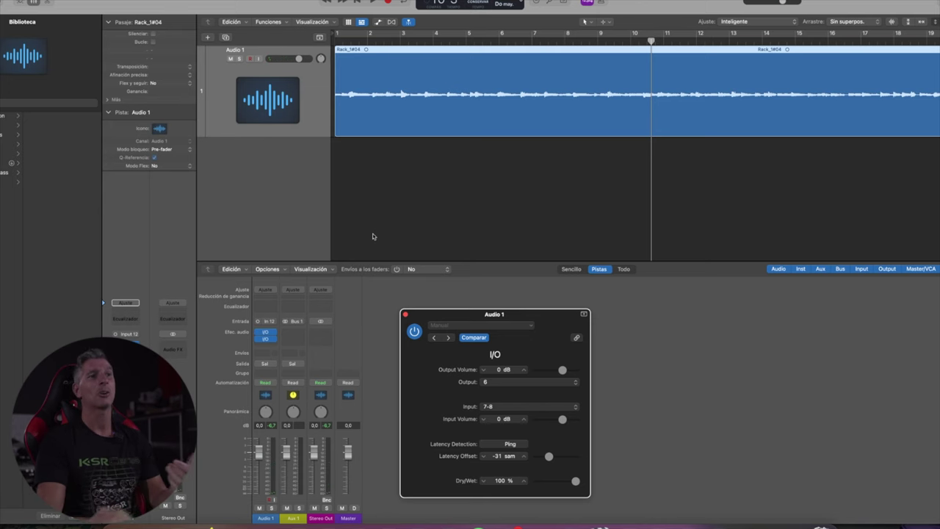
{"action": "left_click", "coordinate": [356, 8]}
{"action": "left_click", "coordinate": [415, 332]}
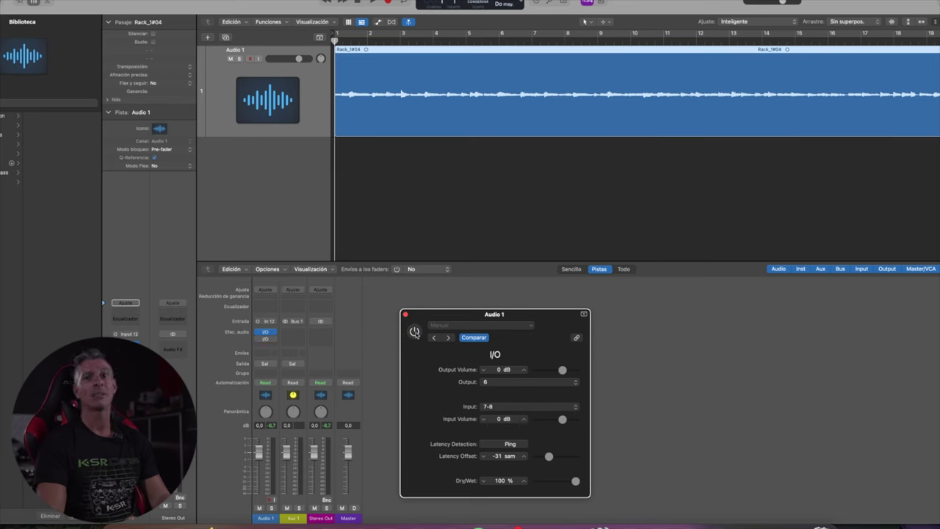
{"action": "key", "text": "space"}
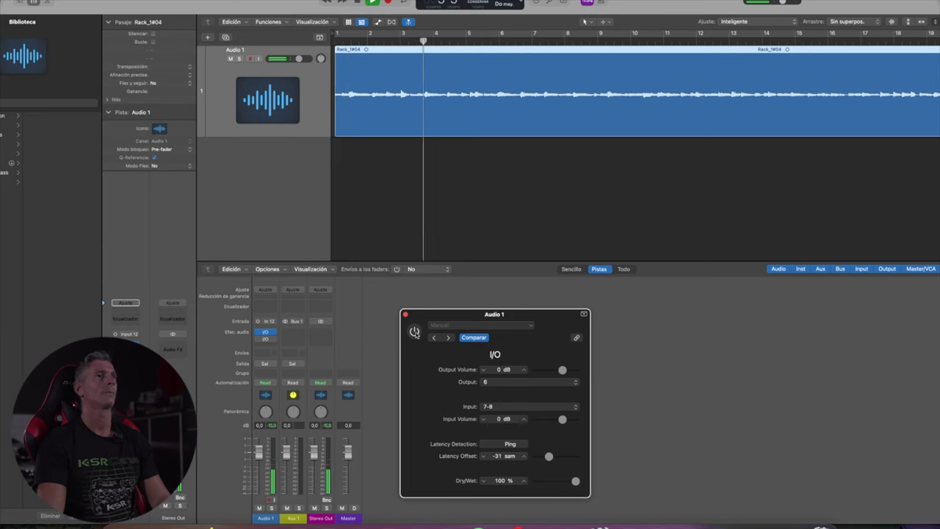
{"action": "key", "text": "space"}
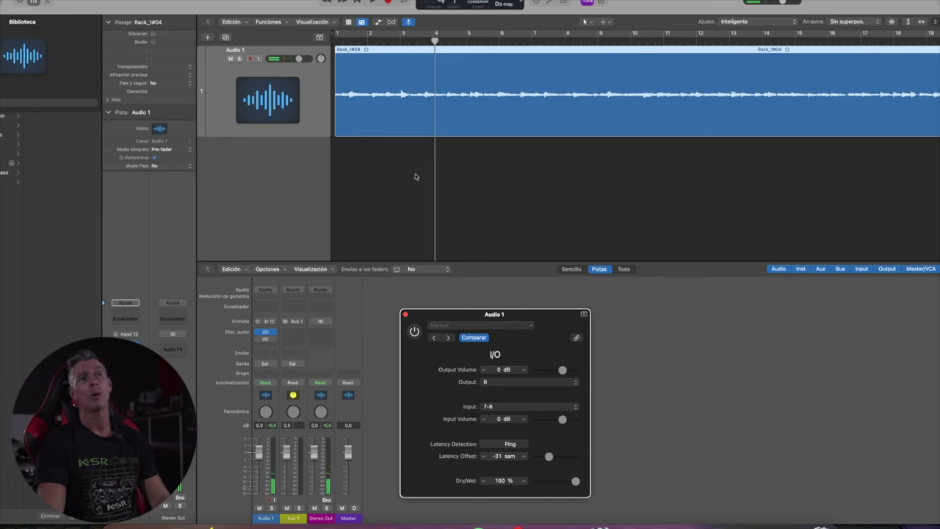
Re-enable the second I/O insert, replay the track from the start, and close its plug-in window
{"action": "left_click", "coordinate": [414, 331]}
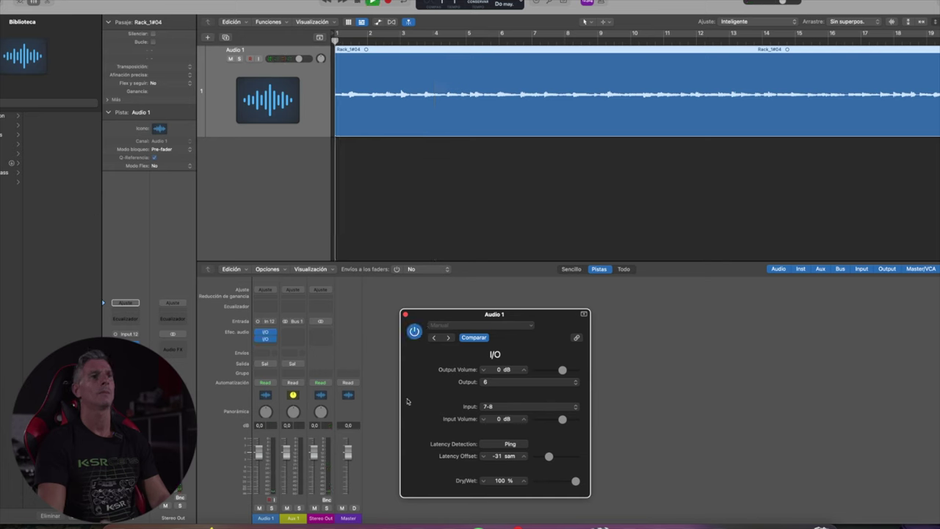
{"action": "key", "text": "Return"}
{"action": "key", "text": "space"}
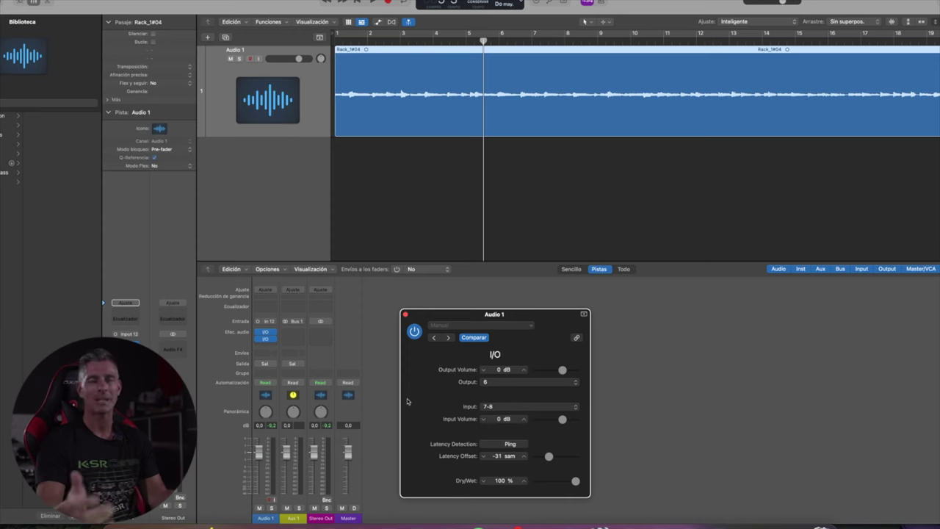
{"action": "left_click", "coordinate": [405, 314]}
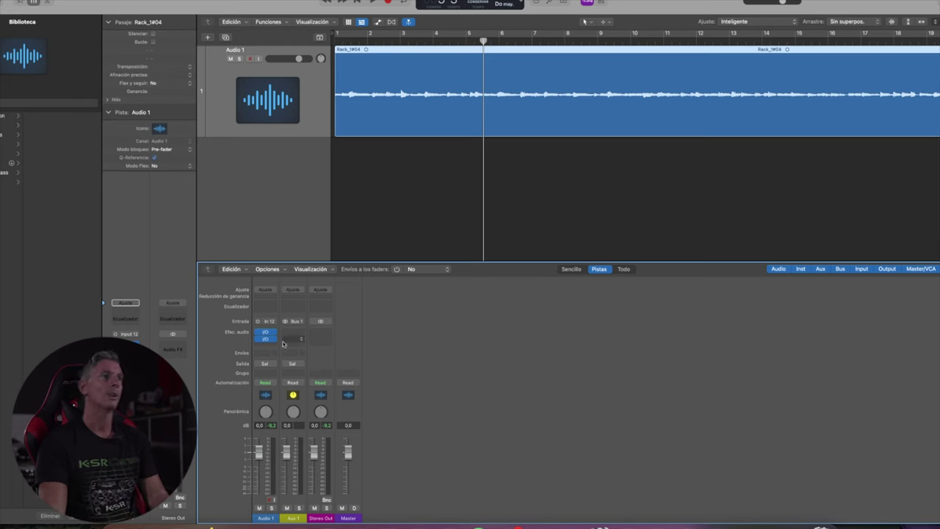
Add a send from Audio 1 to Bus 1 feeding the Aux 1 channel, and rename that aux channel H7600
{"action": "left_click", "coordinate": [258, 357]}
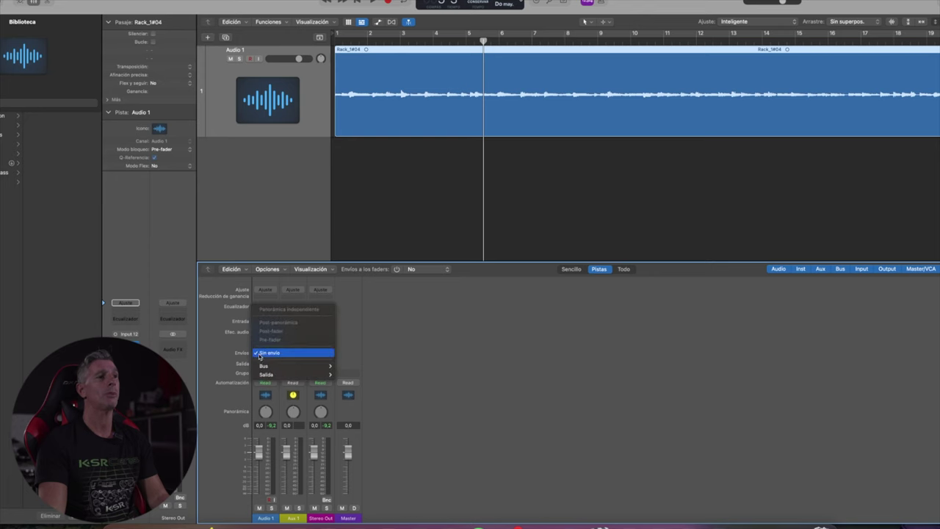
{"action": "mouse_move", "coordinate": [283, 366]}
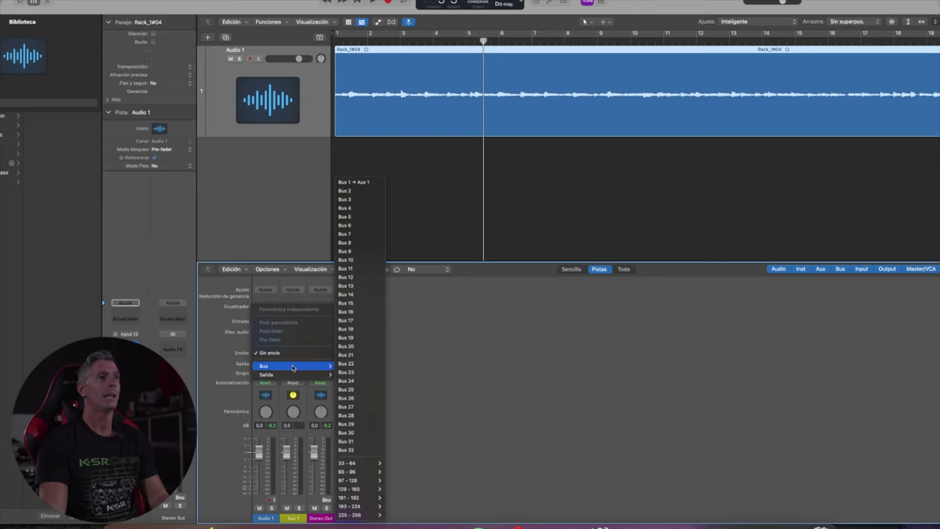
{"action": "left_click", "coordinate": [353, 182]}
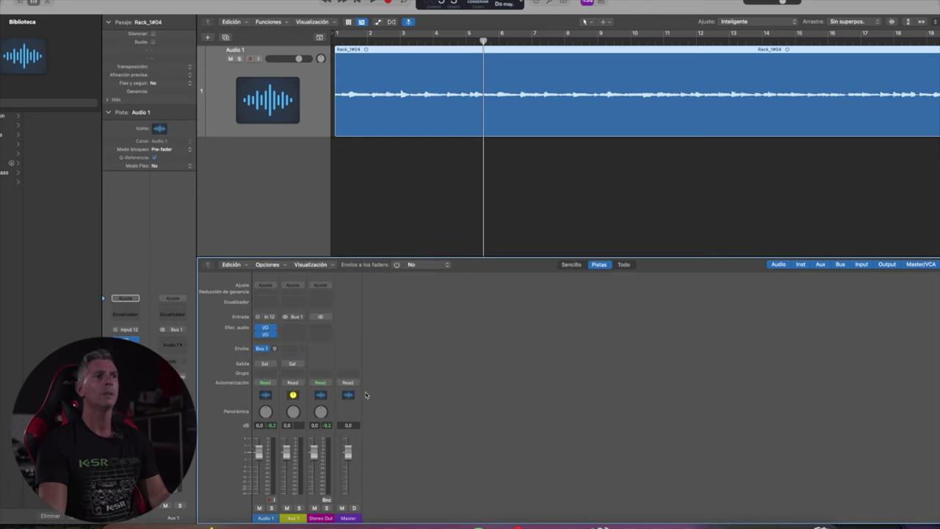
{"action": "double_click", "coordinate": [292, 519]}
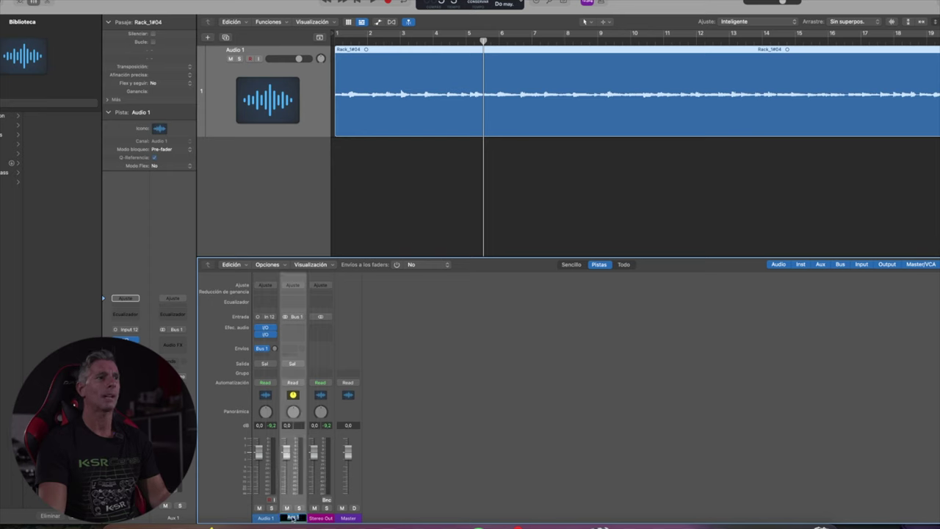
{"action": "type", "text": "H3000"}
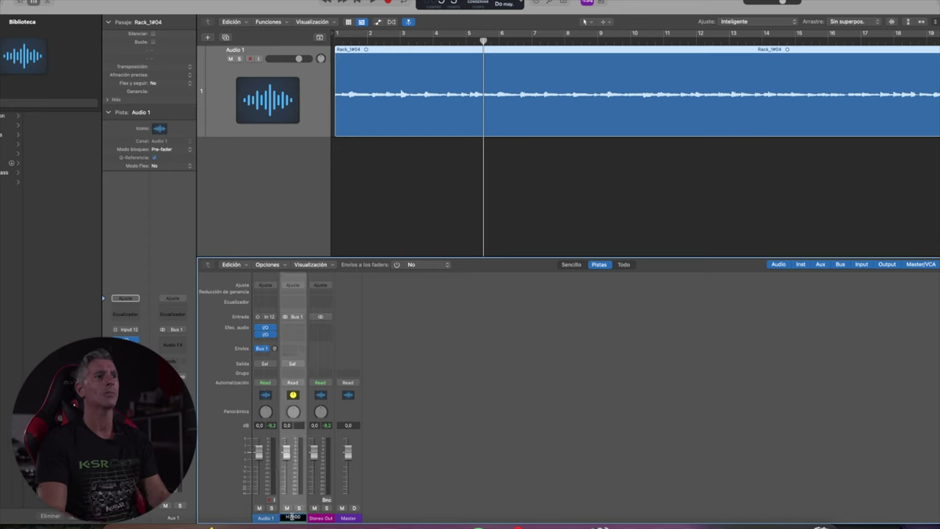
{"action": "key", "text": "Return"}
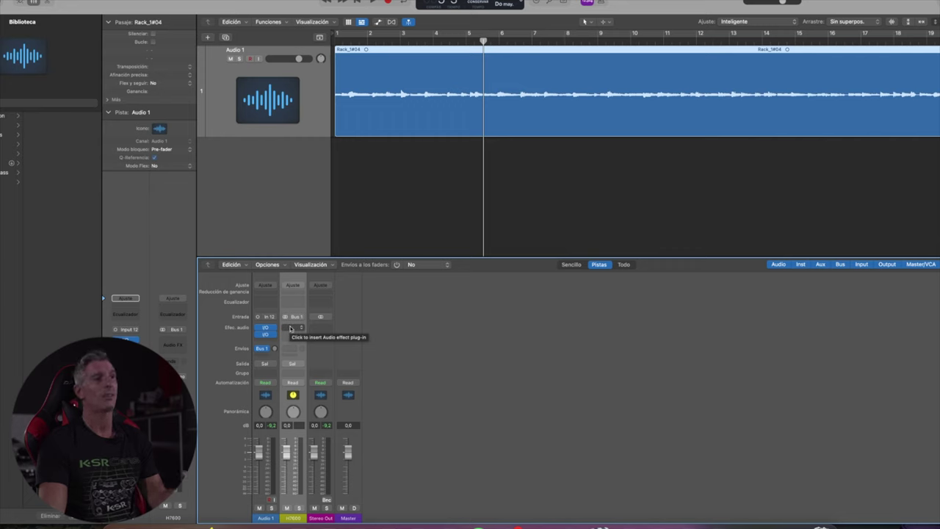
Insert an I/O plug-in in its Estéreo version on the H7600 channel and move its window clear of the channel strips
{"action": "left_click", "coordinate": [291, 328]}
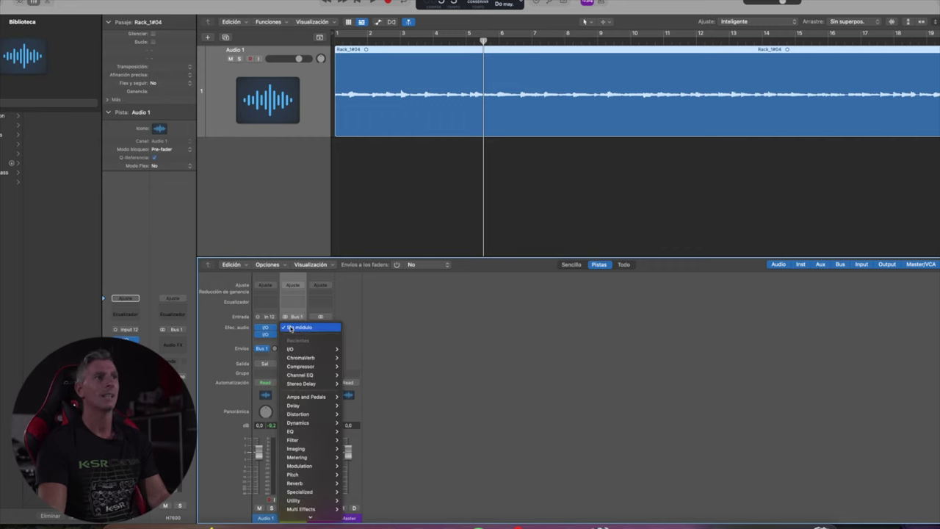
{"action": "mouse_move", "coordinate": [296, 350]}
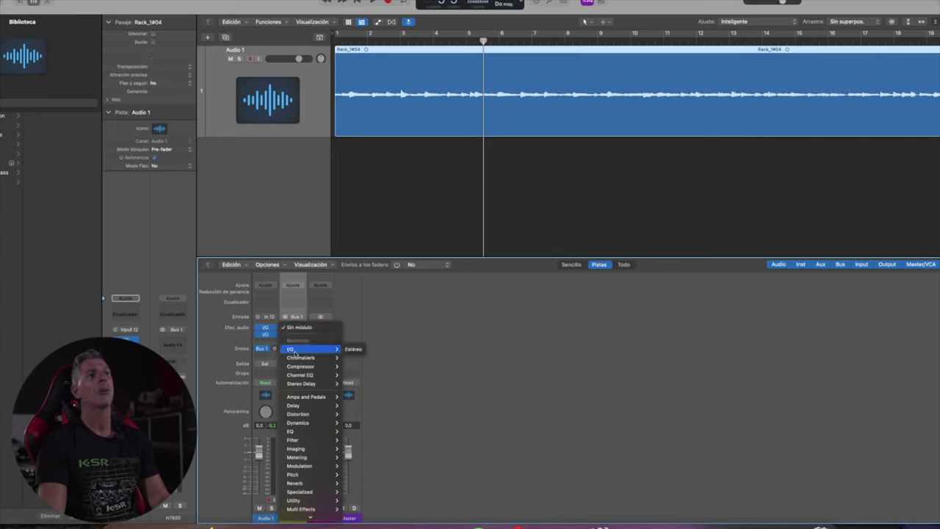
{"action": "left_click", "coordinate": [353, 349]}
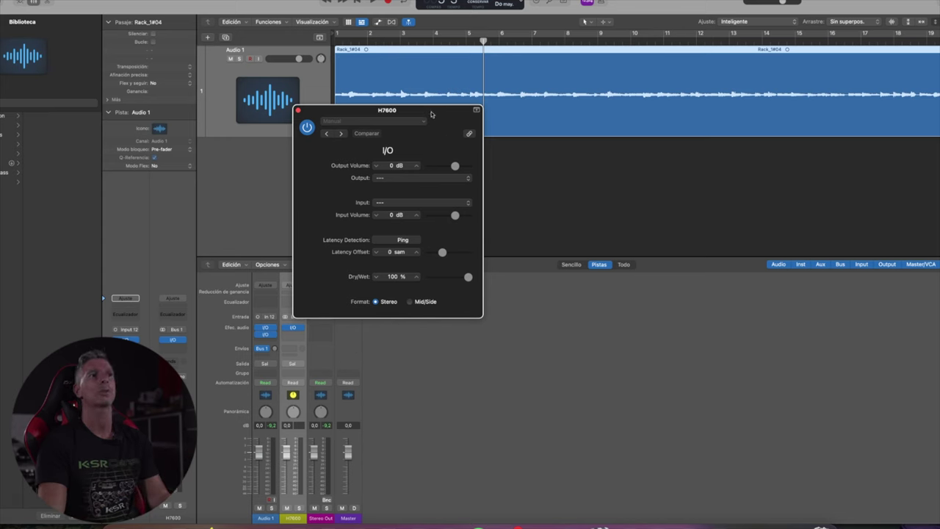
{"action": "left_click_drag", "start_coordinate": [430, 111], "coordinate": [518, 304]}
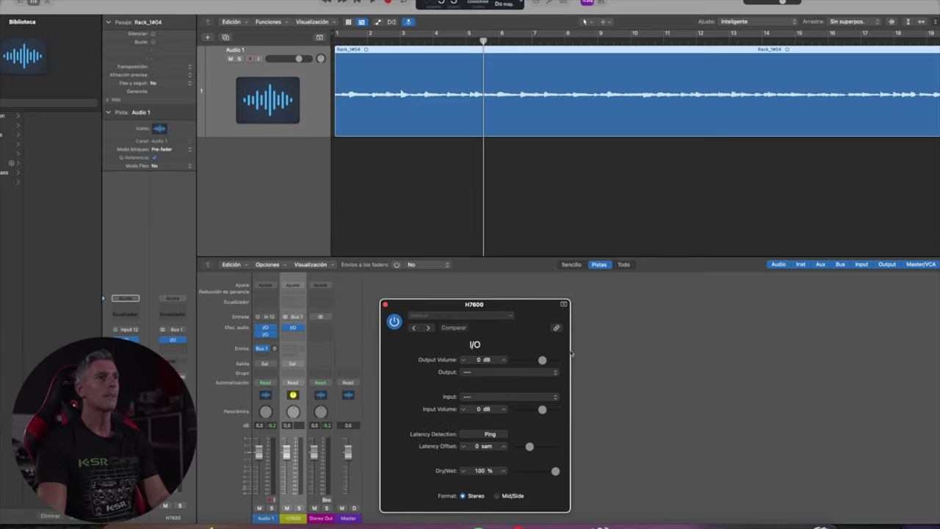
Set the H7600 I/O plug-in's output to 7-8 and its input to 9-10, and close its window
{"action": "left_click", "coordinate": [484, 373]}
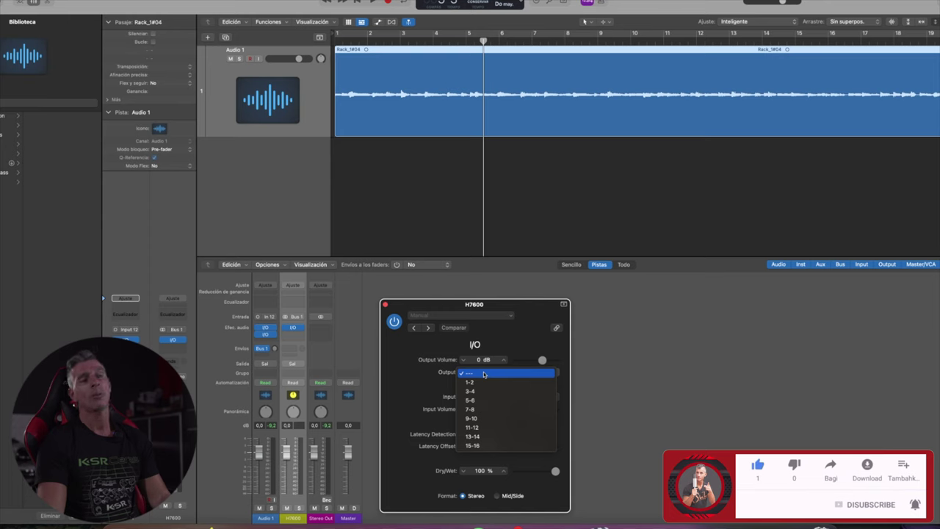
{"action": "left_click", "coordinate": [479, 409]}
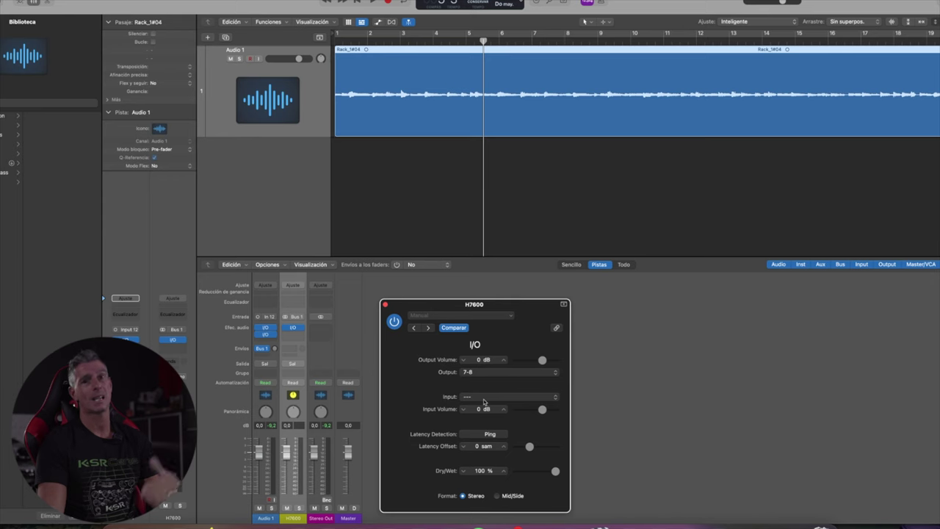
{"action": "left_click", "coordinate": [483, 399]}
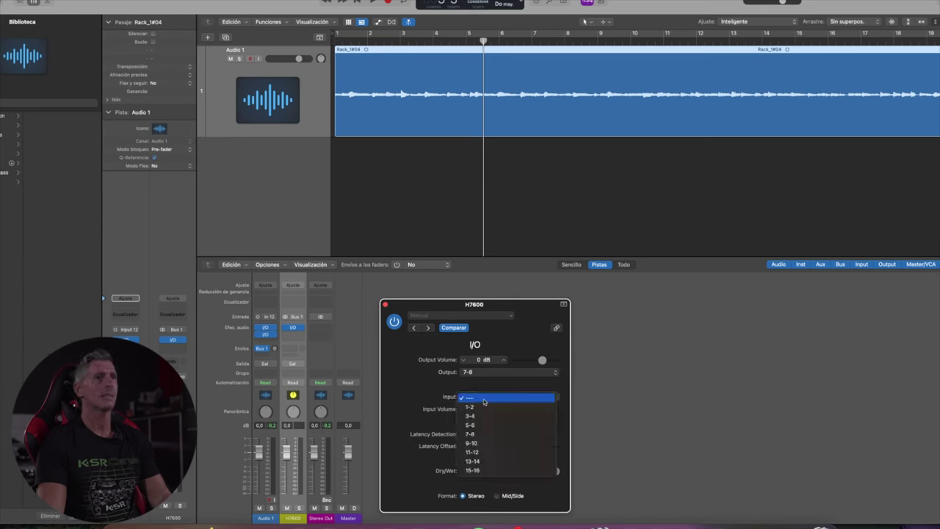
{"action": "left_click", "coordinate": [472, 444]}
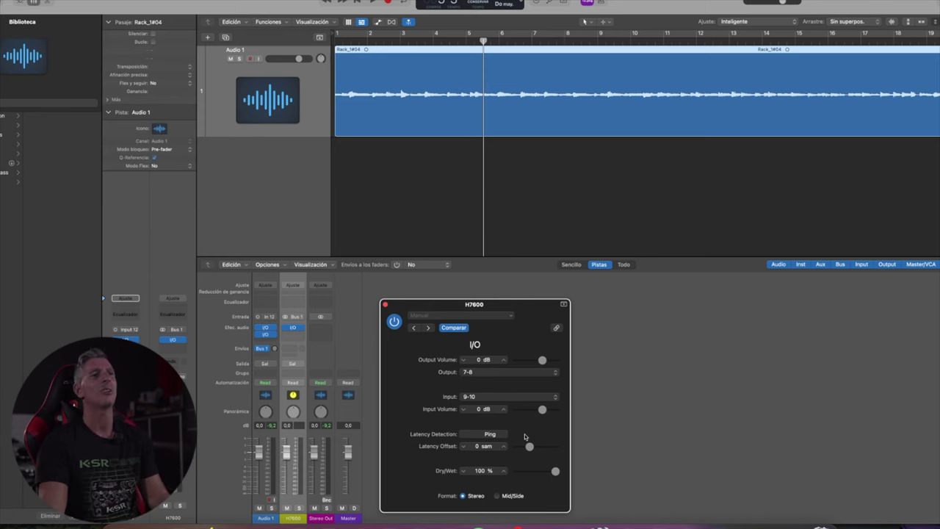
{"action": "left_click", "coordinate": [385, 305]}
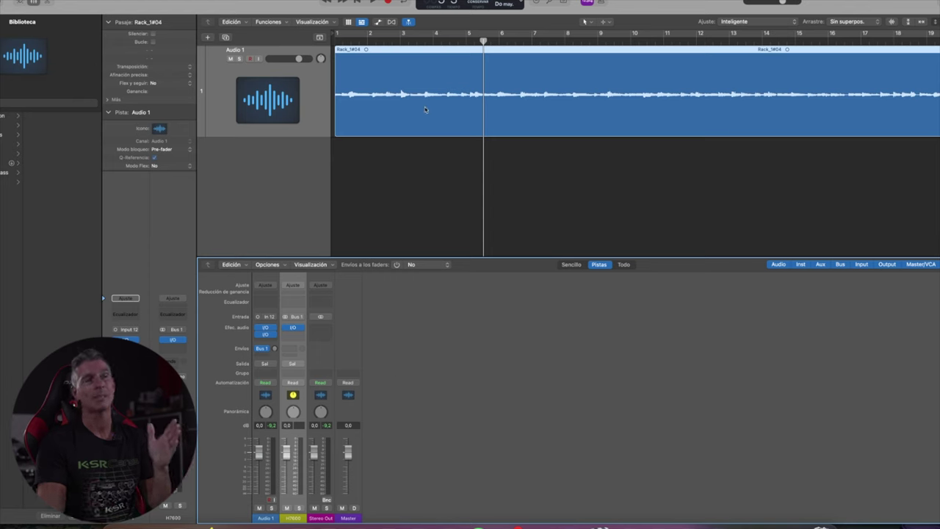
Play the track briefly from the start with the Bus 1 send level still down
{"action": "key", "text": "Return"}
{"action": "key", "text": "space"}
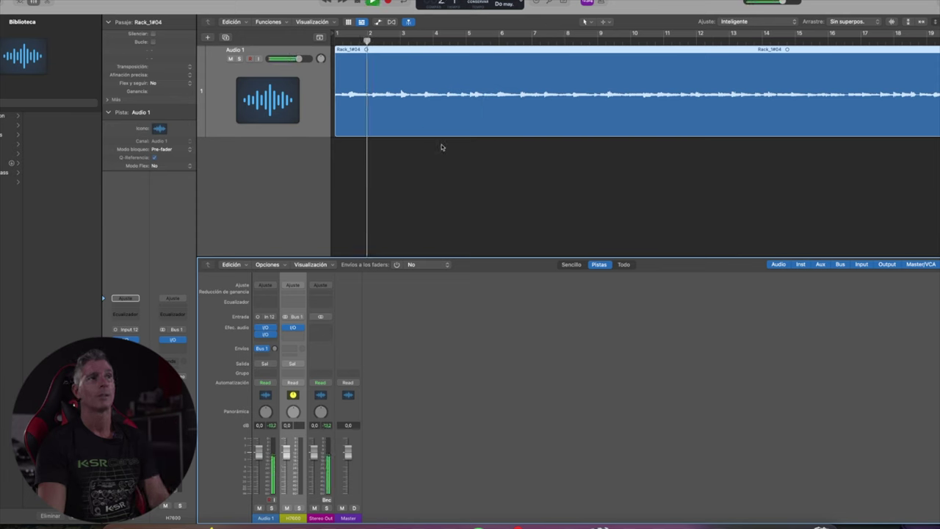
{"action": "key", "text": "space"}
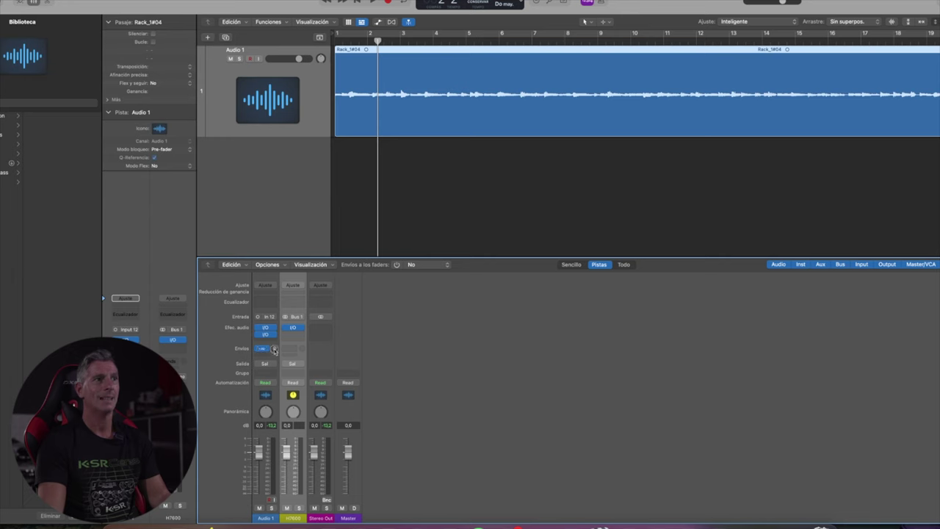
Set Audio 1's Bus 1 send level to 0 and play the track from the start through the H7600
{"action": "mouse_move", "coordinate": [275, 350]}
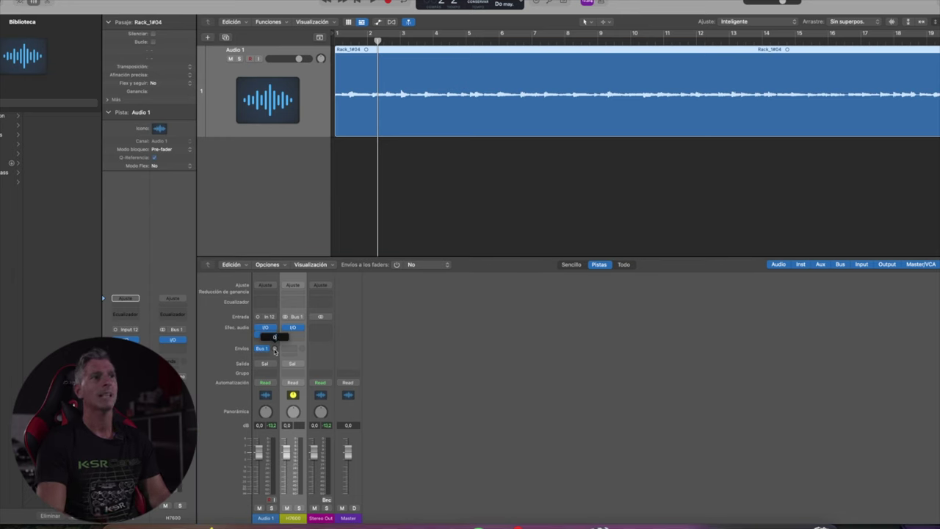
{"action": "left_click", "coordinate": [274, 350], "text": "alt"}
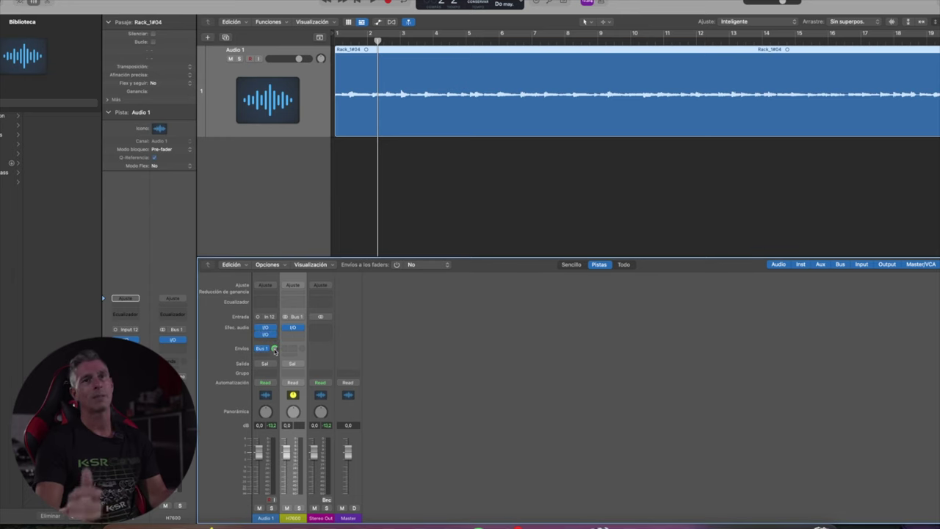
{"action": "left_click", "coordinate": [357, 2]}
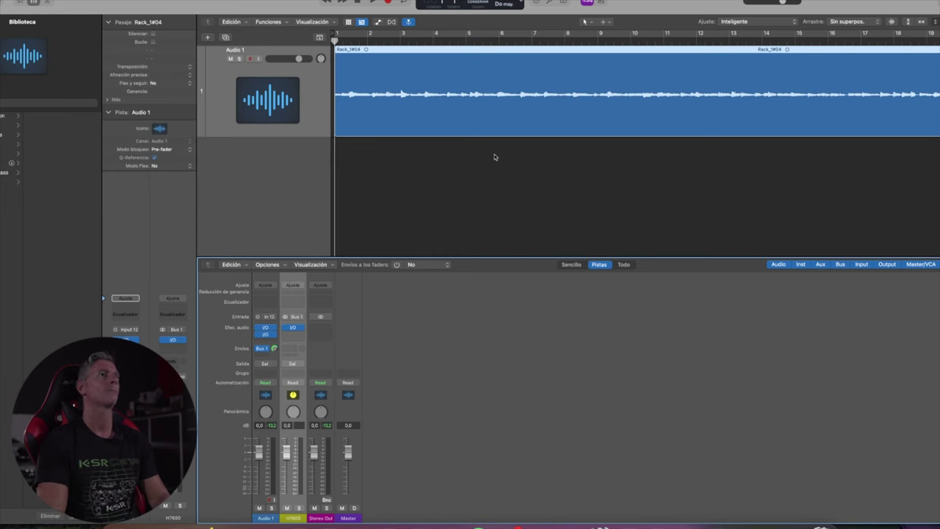
{"action": "key", "text": "space"}
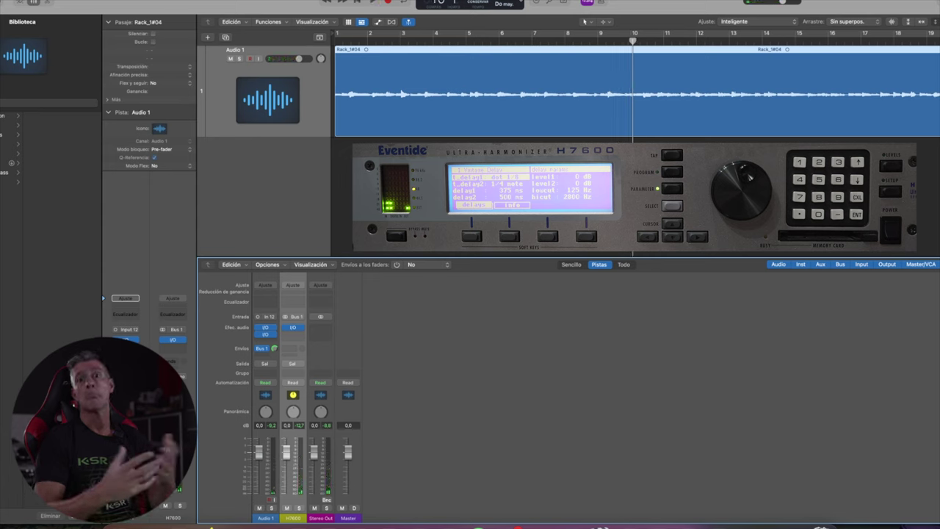
{"action": "key", "text": "v"}
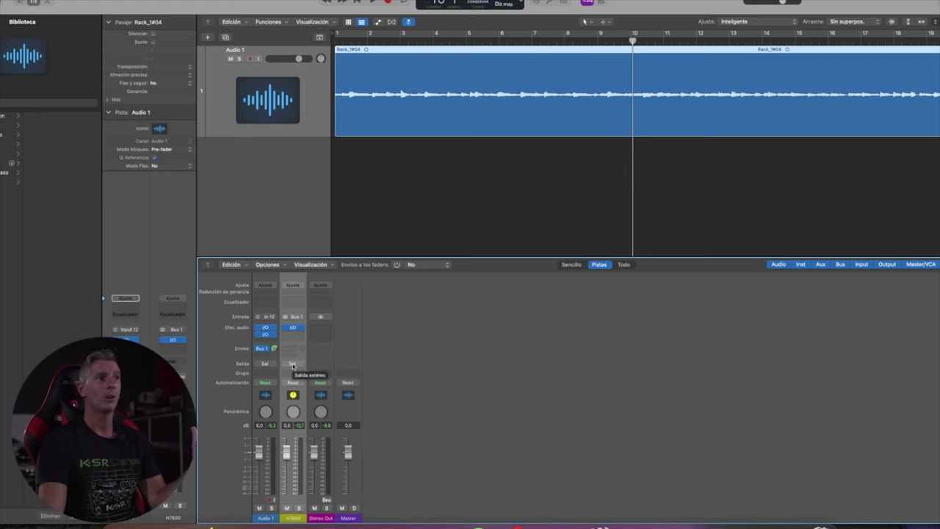
Route the H7600 channel's output to Output 3-4
{"action": "left_click", "coordinate": [292, 365]}
{"action": "mouse_move", "coordinate": [297, 394]}
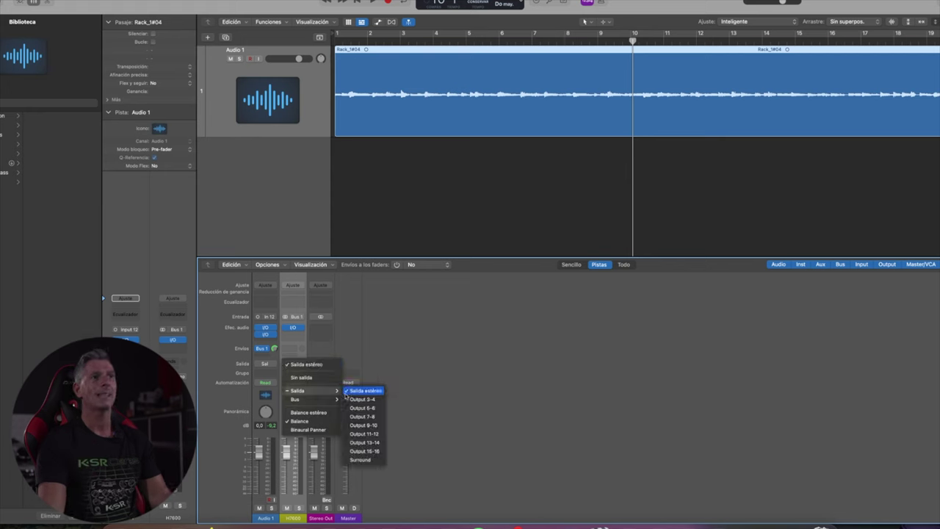
{"action": "left_click", "coordinate": [365, 400]}
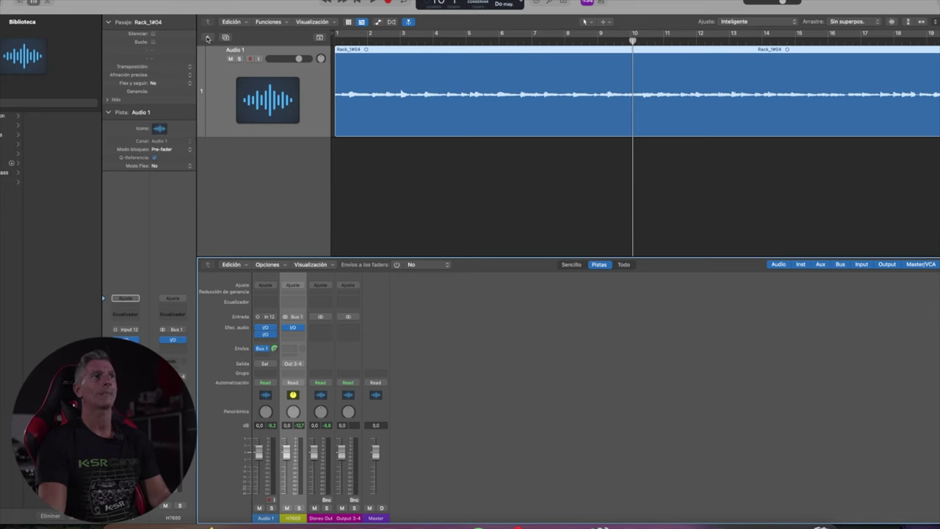
Create one new audio track with Entrada 11 + 12 as input and Output 1 + 2 as output
{"action": "left_click", "coordinate": [208, 38]}
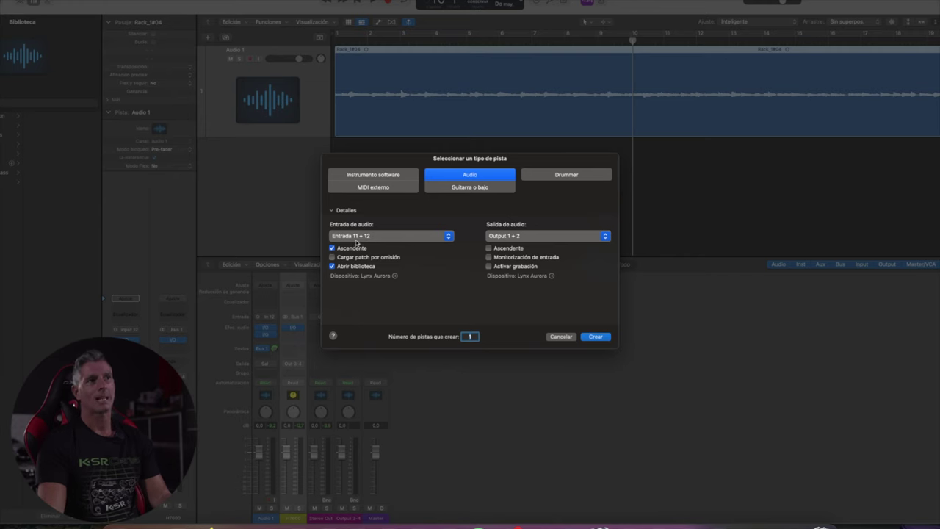
{"action": "left_click", "coordinate": [597, 337]}
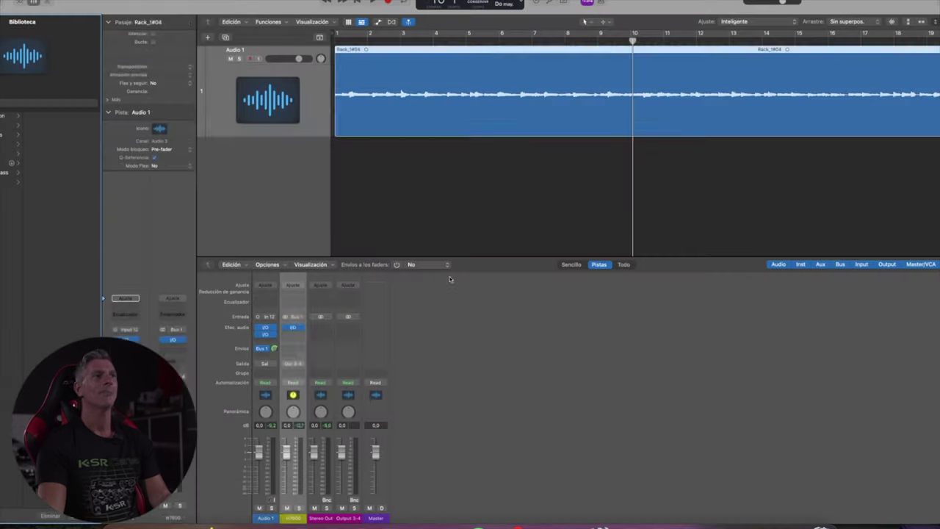
{"action": "left_click_drag", "start_coordinate": [299, 159], "coordinate": [295, 234]}
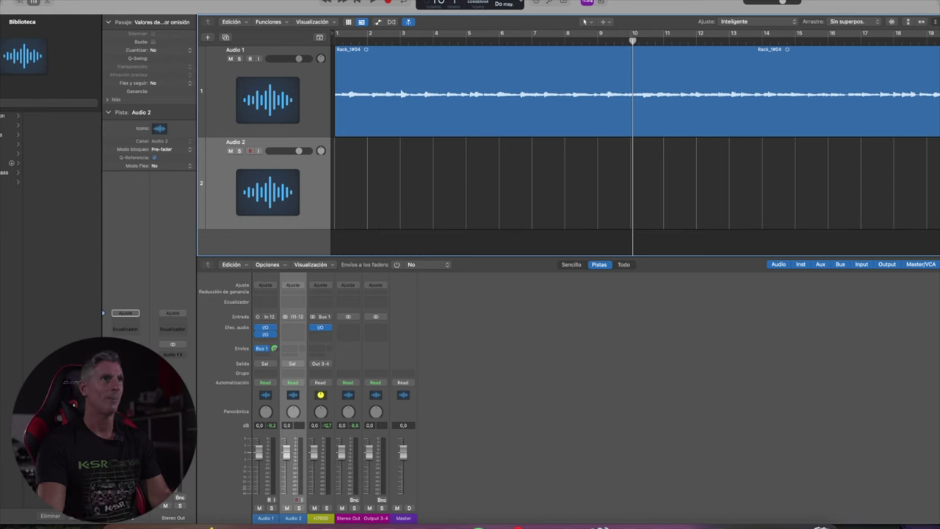
Record the H7600 return onto the Audio 2 track from the start of the song to about bar 41
{"action": "key", "text": "Return"}
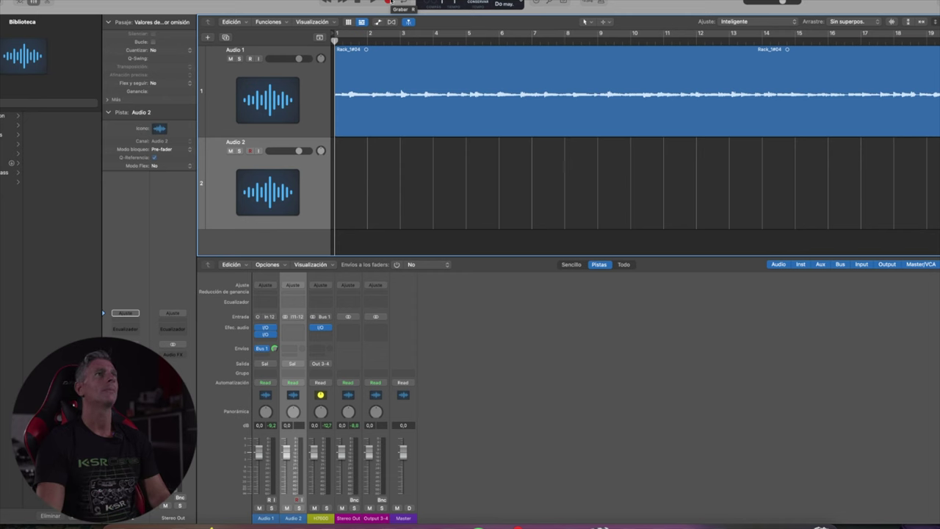
{"action": "left_click", "coordinate": [389, 3]}
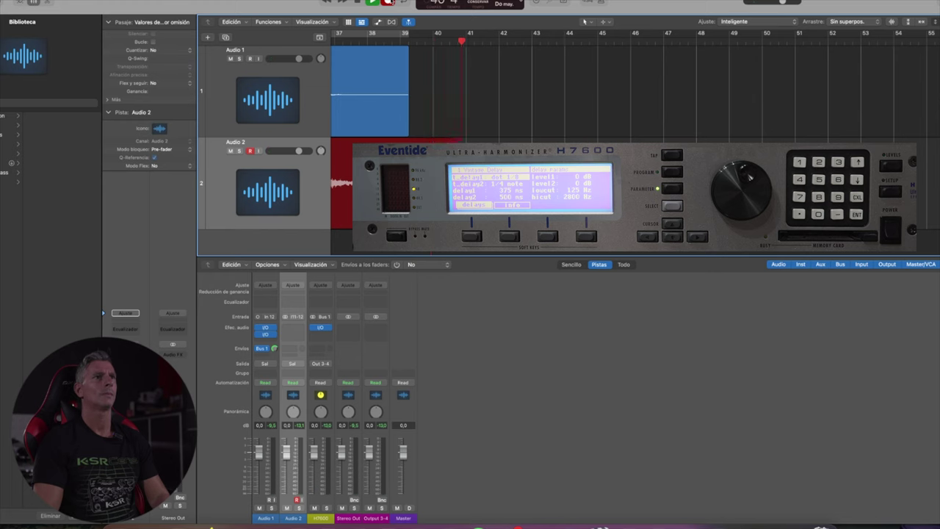
{"action": "key", "text": "v"}
{"action": "key", "text": "space"}
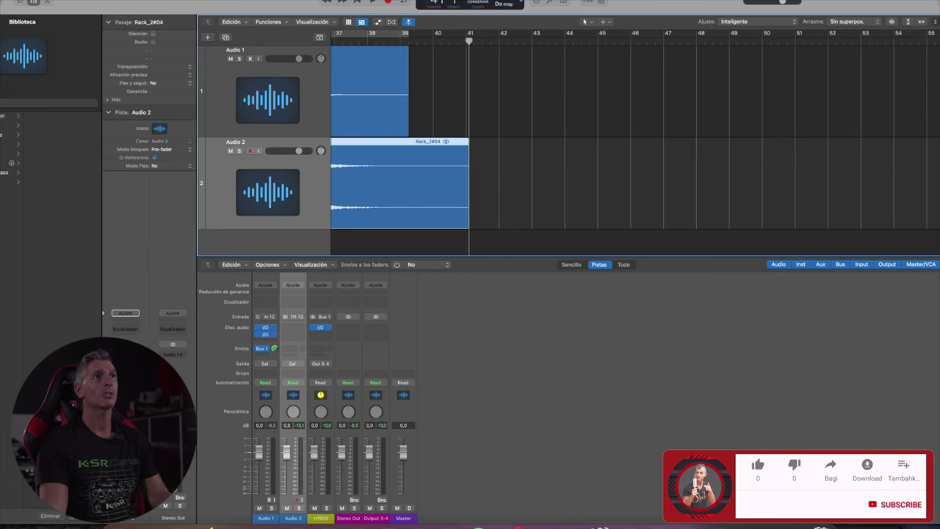
Bypass Audio 1's Bus 1 send and the H7600 channel's I/O insert, and play both tracks briefly from the start
{"action": "left_click", "coordinate": [358, 2]}
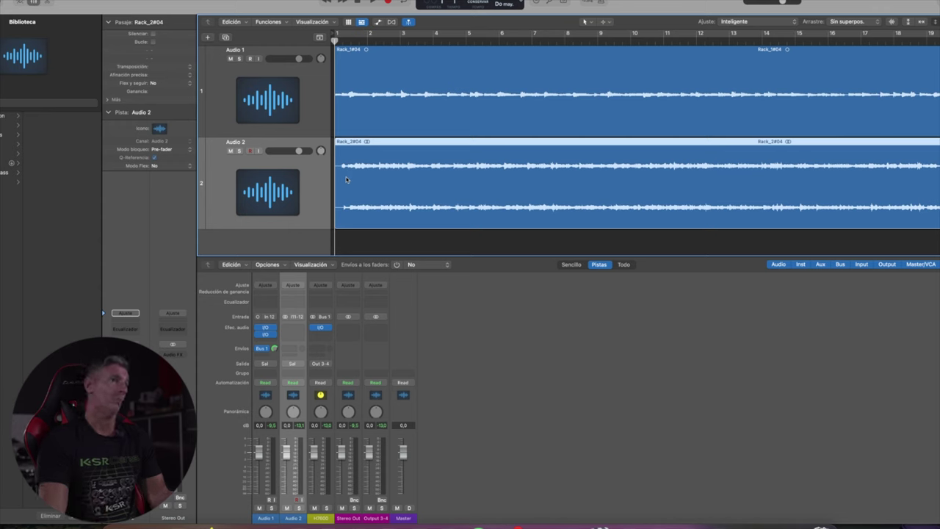
{"action": "left_click", "coordinate": [312, 328]}
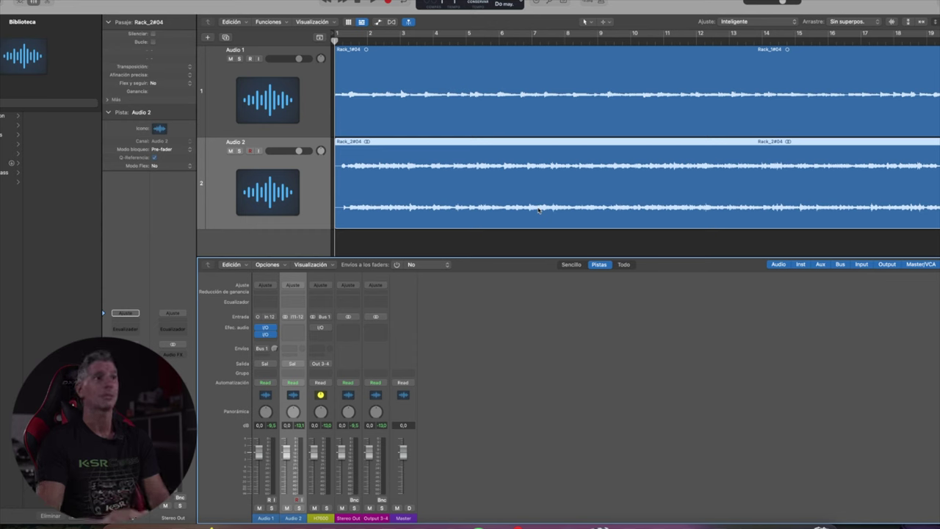
{"action": "key", "text": "space"}
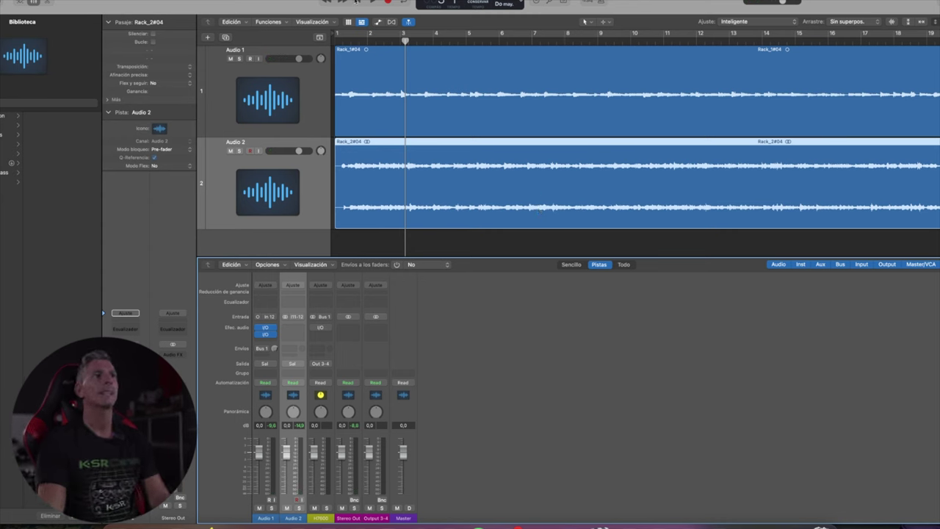
{"action": "key", "text": "Return"}
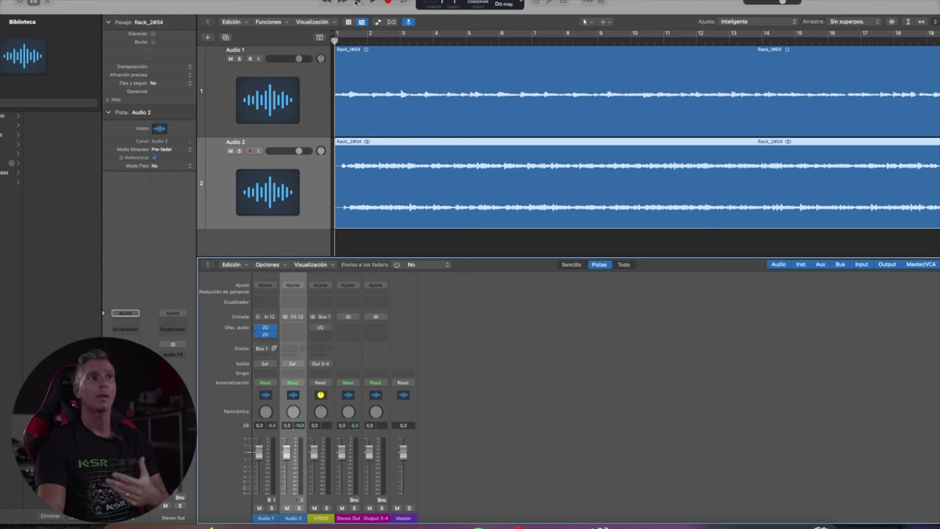
Rename the Audio 2 track as Delay
{"action": "double_click", "coordinate": [293, 518]}
{"action": "type", "text": "Delay"}
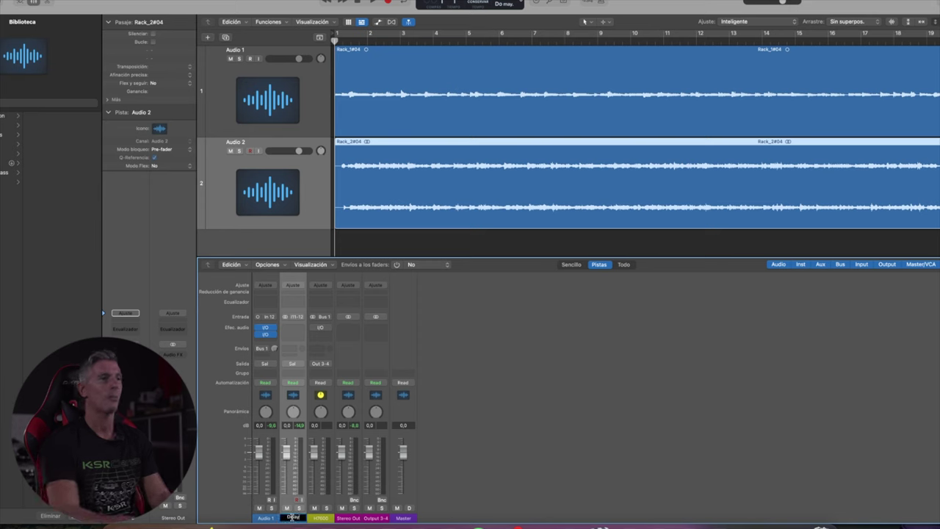
{"action": "key", "text": "Return"}
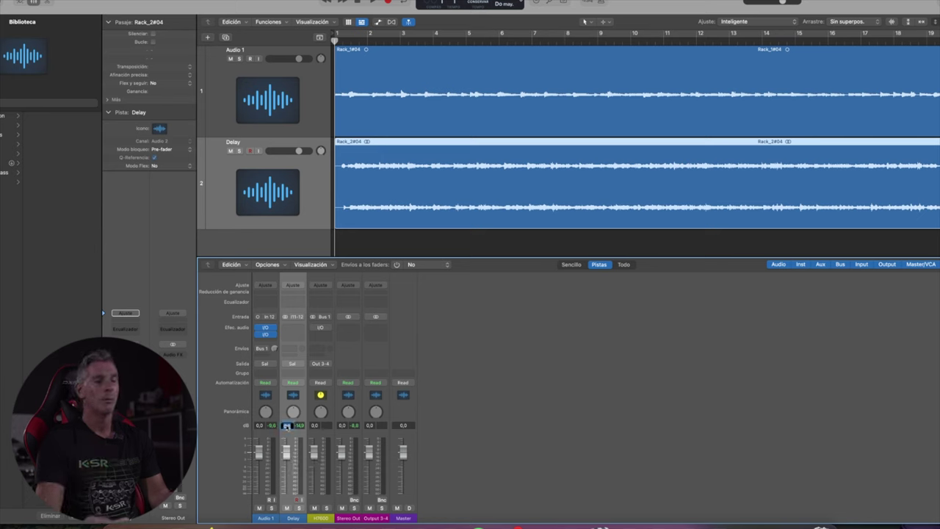
Set the Delay track's volume to -6 dB and play both tracks from the start to about bar 10
{"action": "double_click", "coordinate": [286, 425]}
{"action": "type", "text": "-6"}
{"action": "key", "text": "Return"}
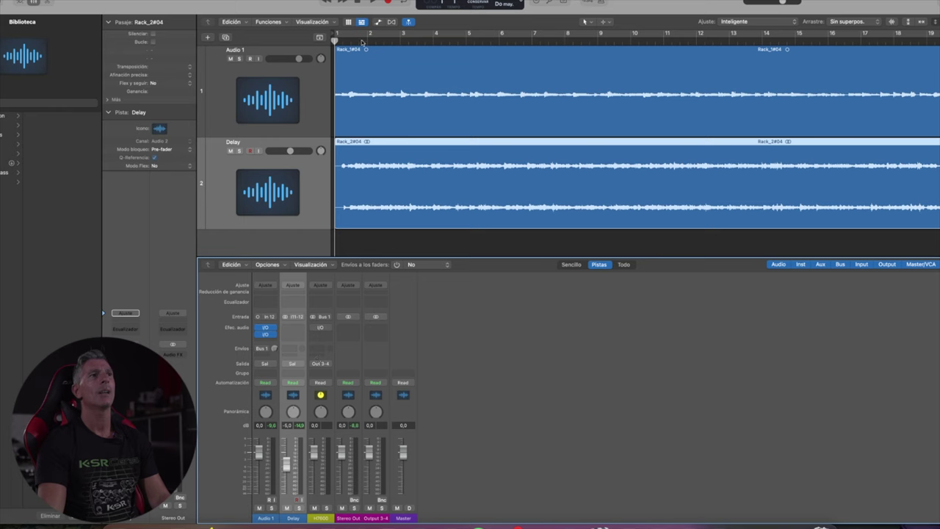
{"action": "key", "text": "space"}
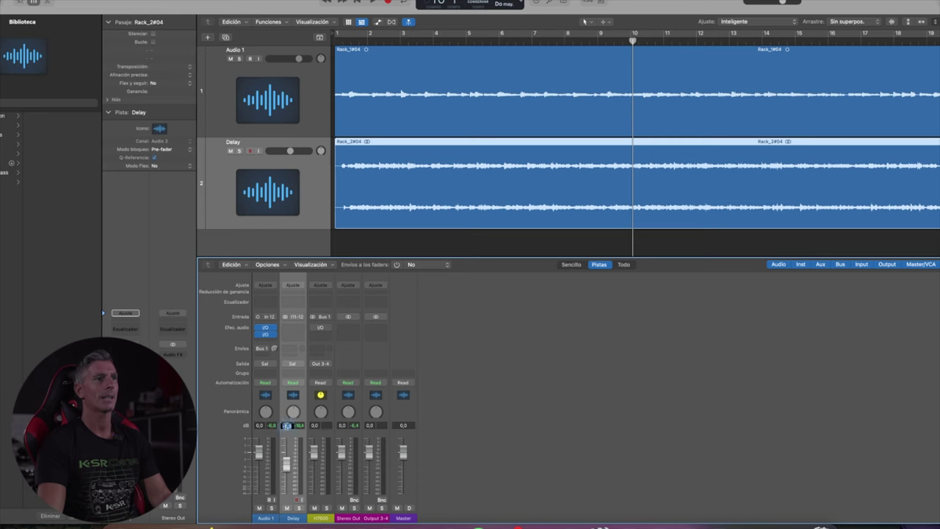
Set the Delay track's volume to -10 dB and play both tracks from about bar 10 to bar 20
{"action": "double_click", "coordinate": [288, 425]}
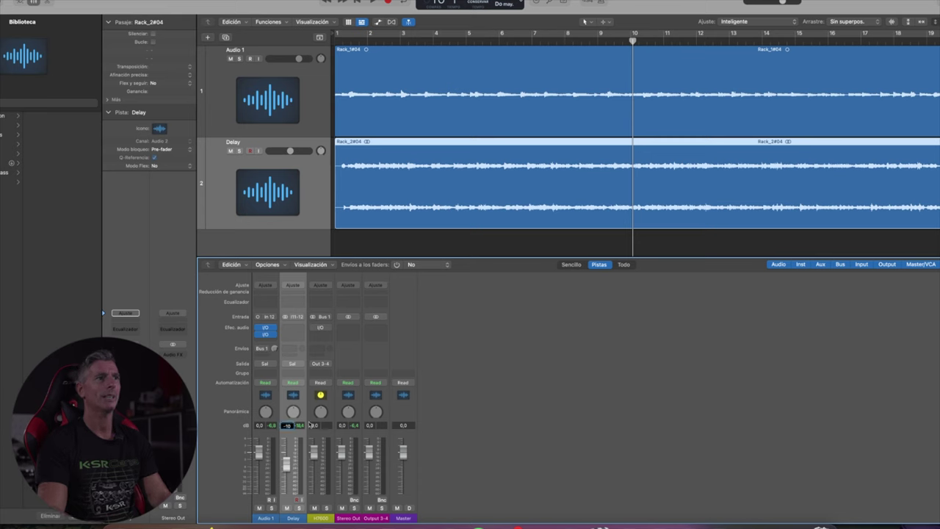
{"action": "type", "text": "-10"}
{"action": "key", "text": "Return"}
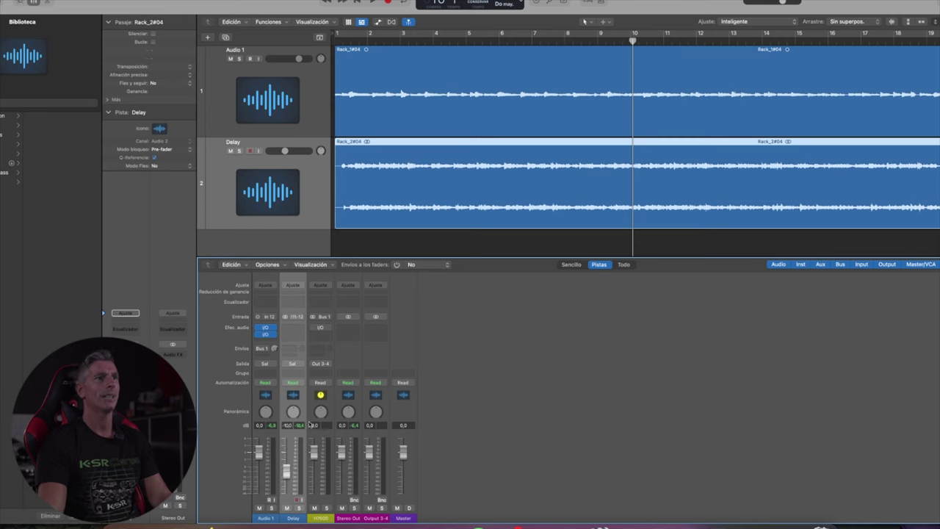
{"action": "left_click", "coordinate": [605, 46]}
{"action": "left_click", "coordinate": [631, 41]}
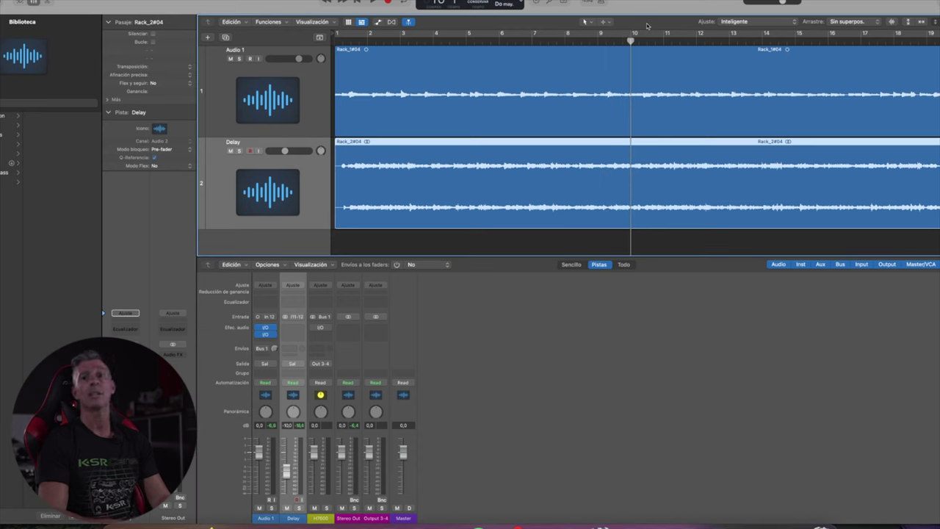
{"action": "key", "text": "space"}
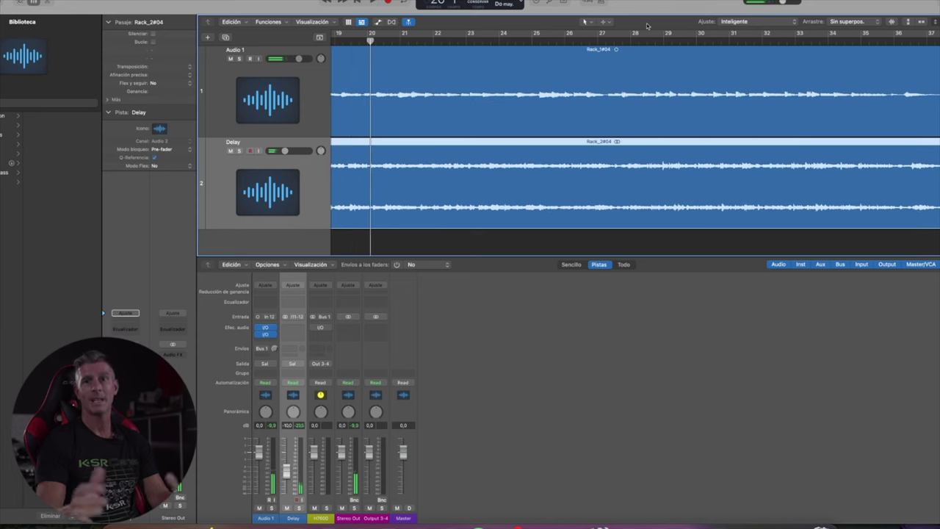
{"action": "key", "text": "space"}
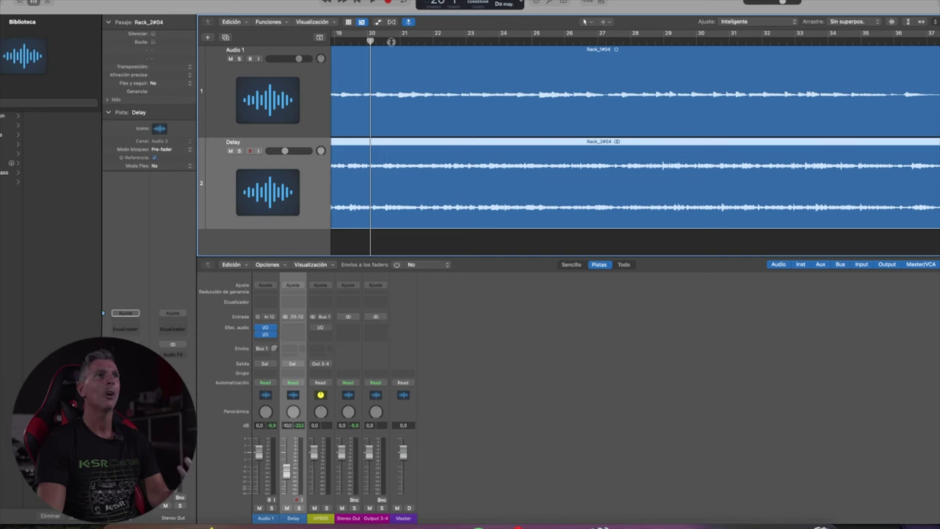
Set the Delay track's volume to 0 dB and play both tracks from about bar 20
{"action": "left_click", "coordinate": [391, 41]}
{"action": "key", "text": "space"}
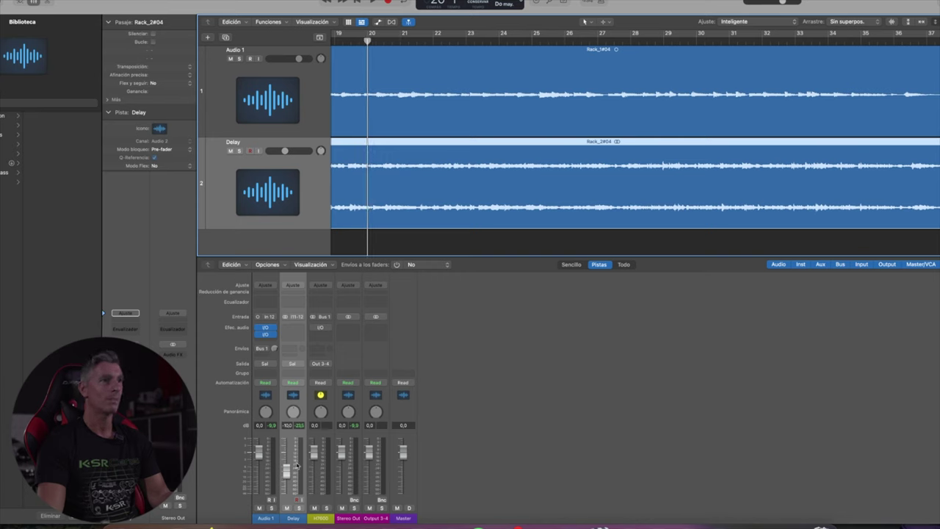
{"action": "double_click", "coordinate": [287, 425]}
{"action": "type", "text": "0"}
{"action": "key", "text": "Return"}
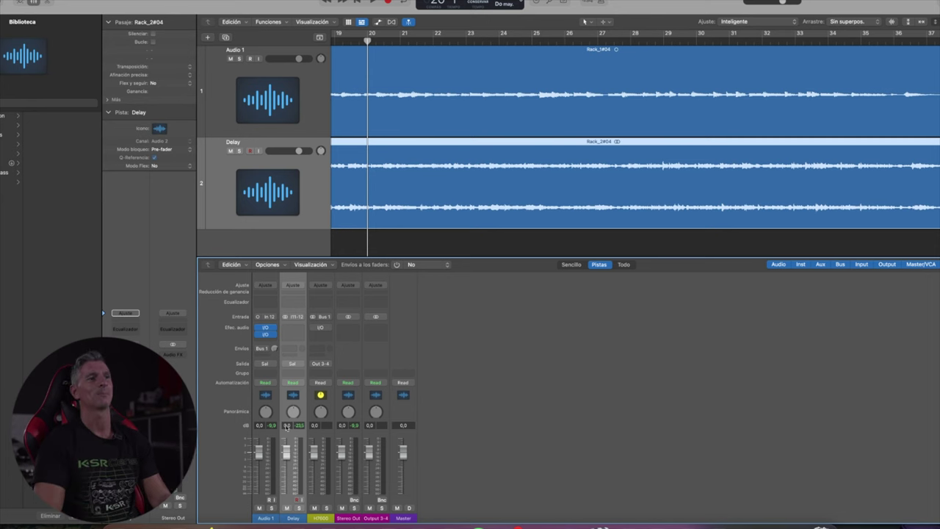
{"action": "key", "text": "space"}
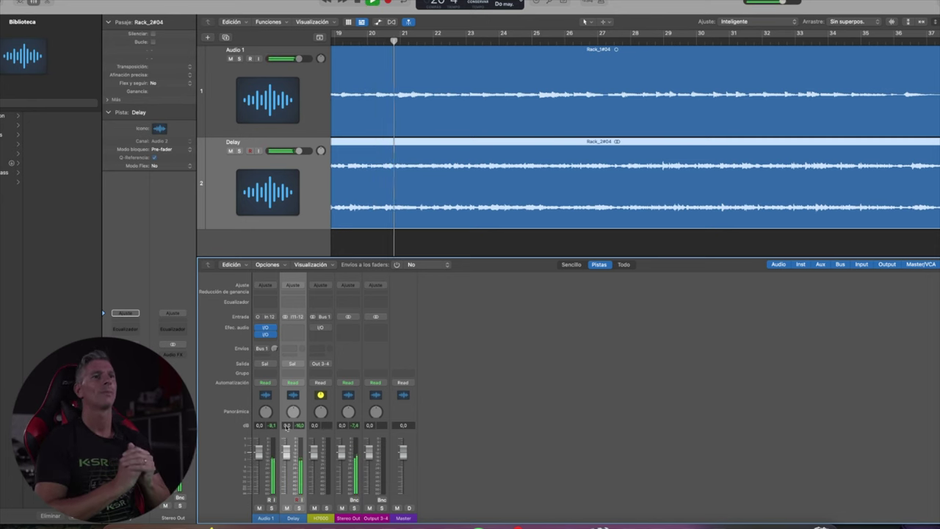